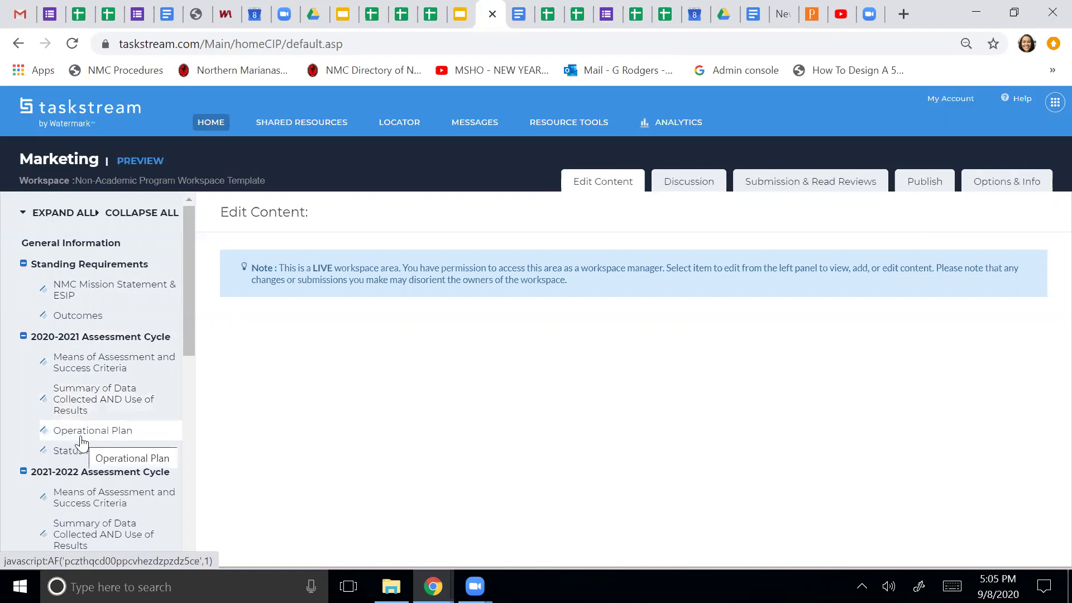
Check out the 2020-2021 Operational Plan and attach the existing Marketing Outcome Set to its actions.
{"action": "left_click", "coordinate": [82, 435]}
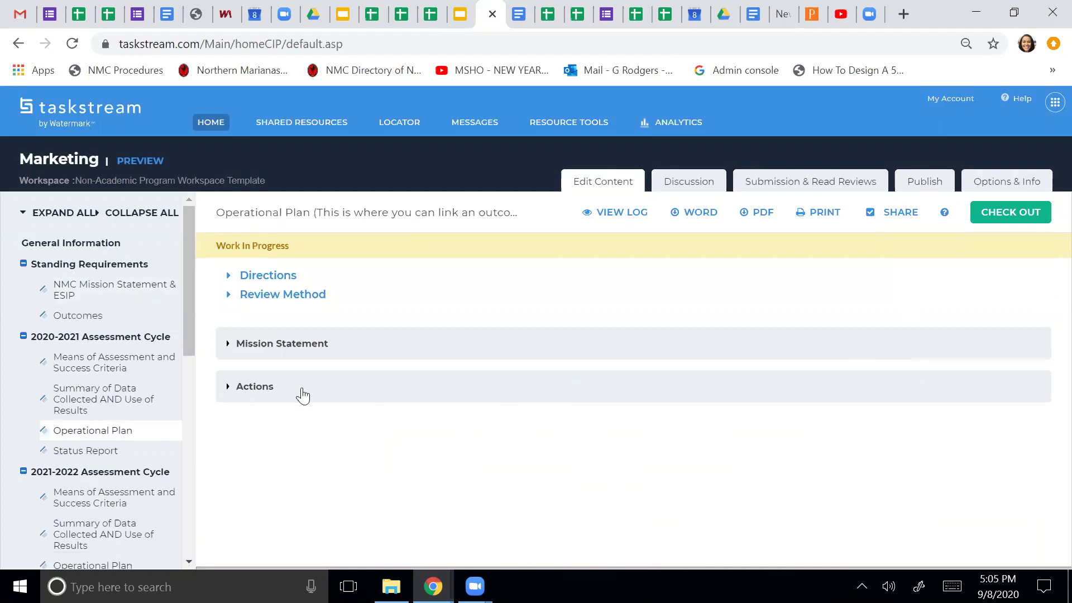
{"action": "left_click", "coordinate": [1002, 213]}
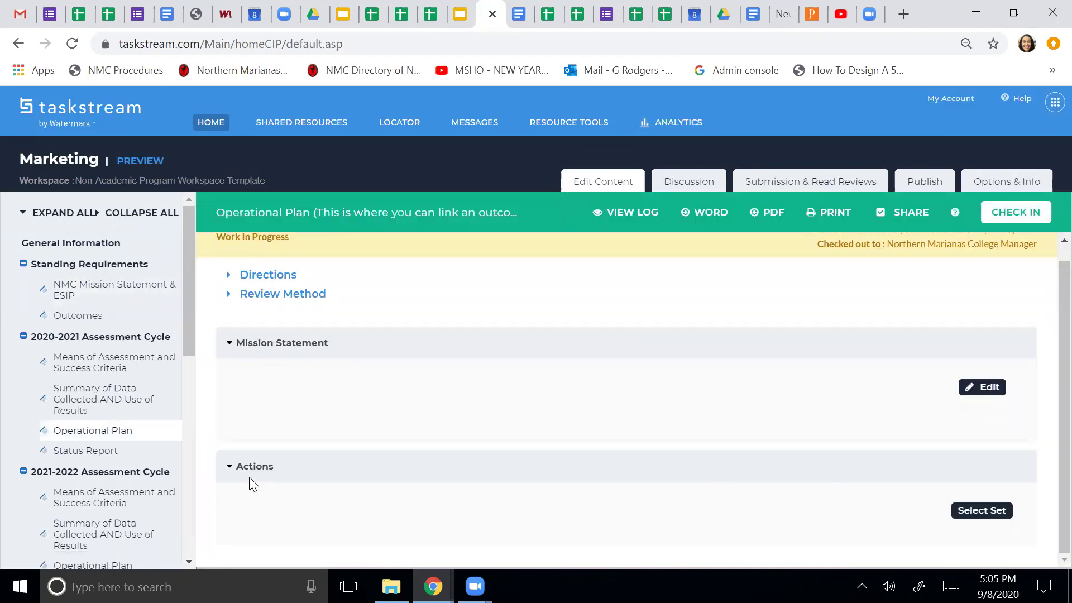
{"action": "left_click", "coordinate": [982, 512]}
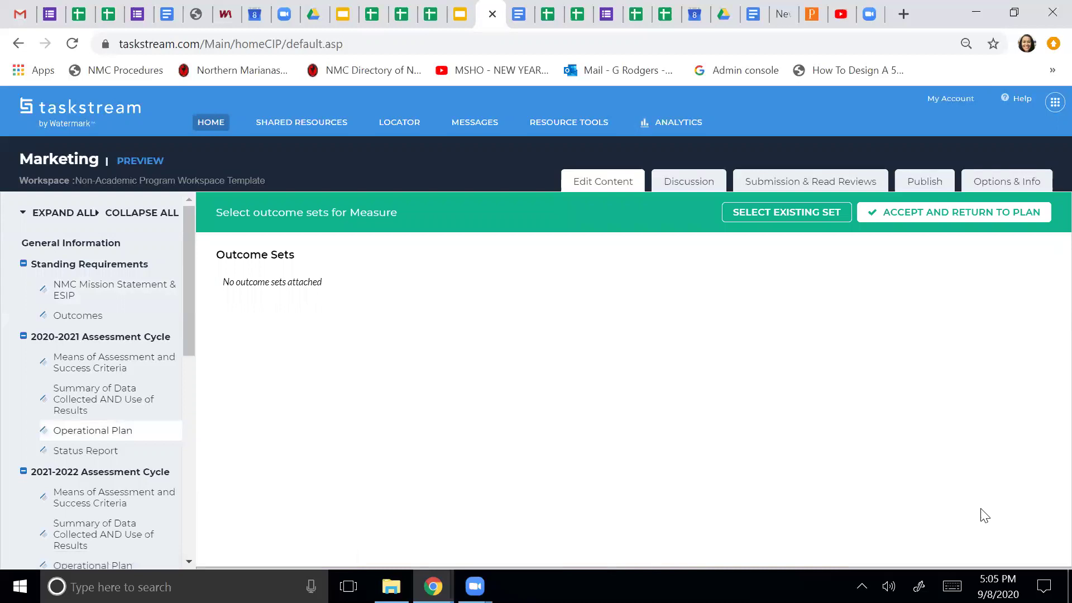
{"action": "left_click", "coordinate": [789, 215]}
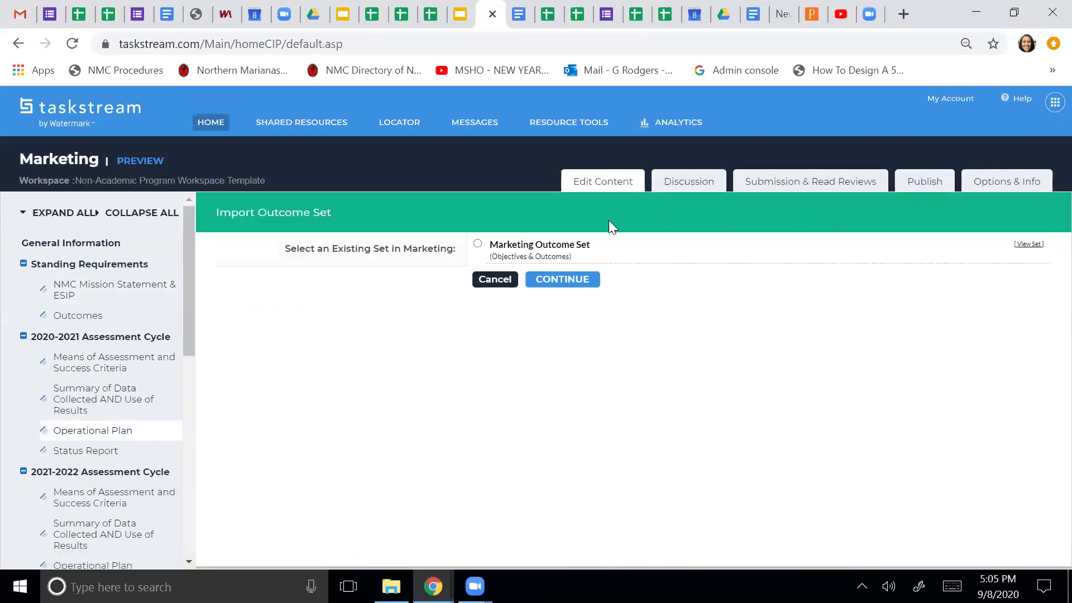
{"action": "left_click", "coordinate": [478, 245]}
{"action": "left_click", "coordinate": [564, 280]}
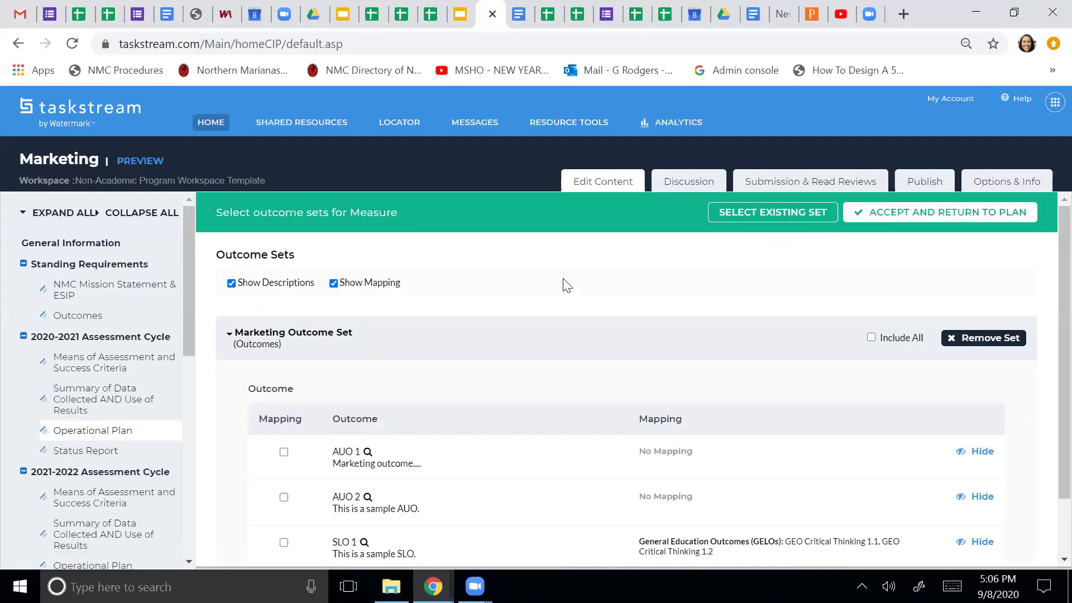
Include outcome AUO 1 from the Marketing Outcome Set and accept the selection into the plan.
{"action": "scroll", "coordinate": [522, 456], "scroll_direction": "down", "scroll_amount": 1}
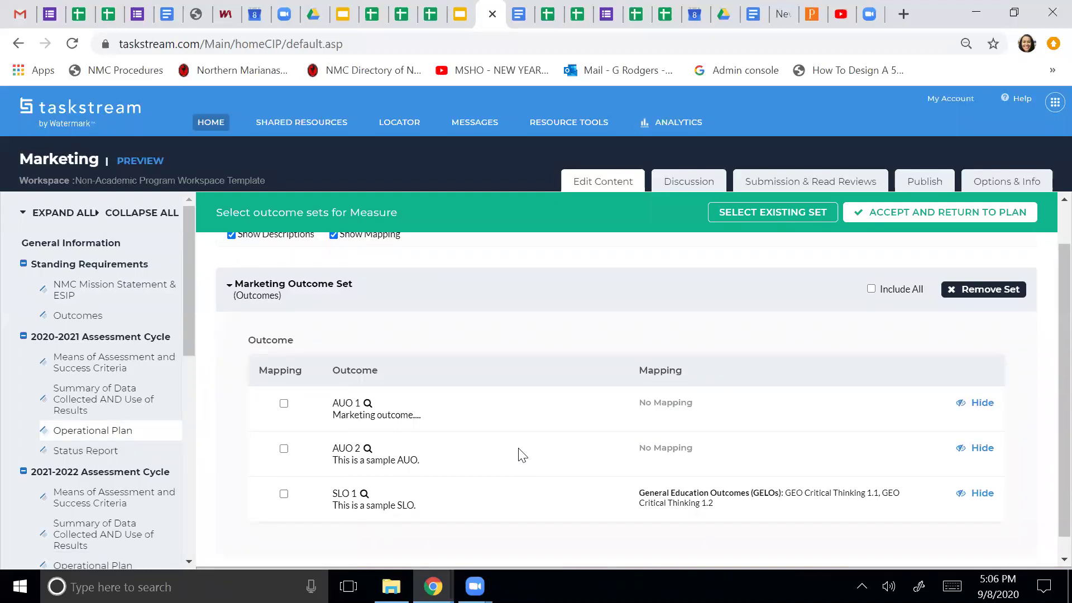
{"action": "scroll", "coordinate": [522, 455], "scroll_direction": "down", "scroll_amount": 1}
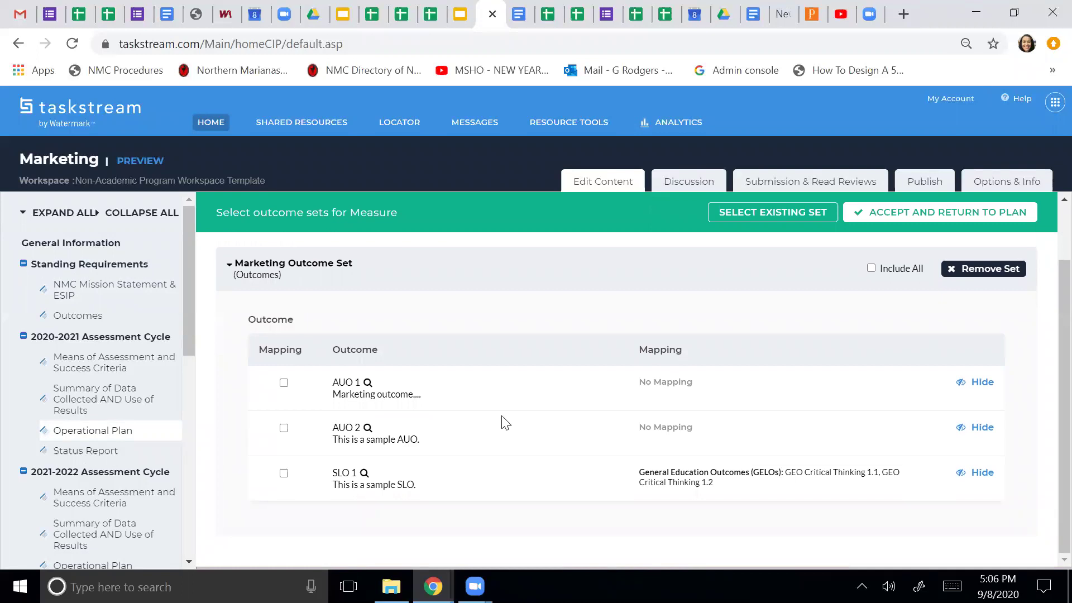
{"action": "left_click", "coordinate": [284, 385]}
{"action": "left_click", "coordinate": [914, 215]}
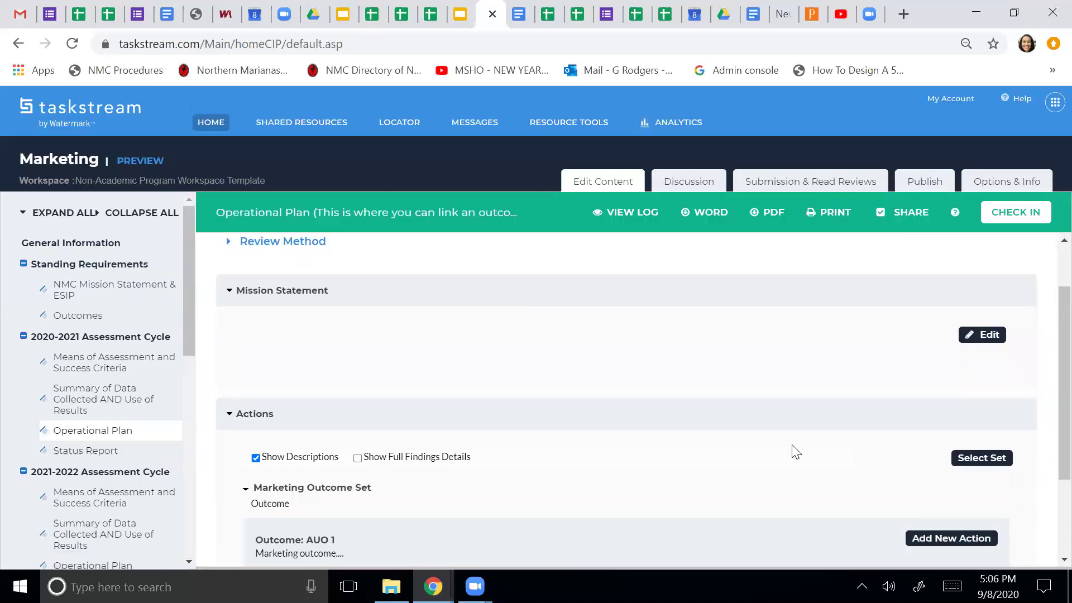
Start a new action for outcome AUO 1, linked to the Client Satisfaction Interview findings.
{"action": "scroll", "coordinate": [792, 447], "scroll_direction": "down", "scroll_amount": 2}
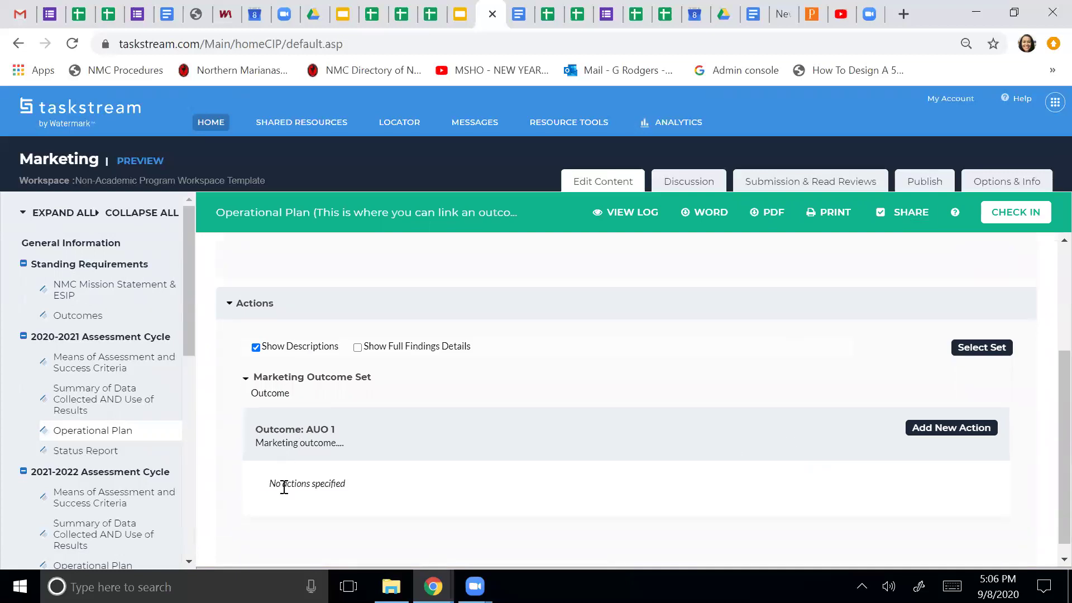
{"action": "left_click", "coordinate": [956, 431]}
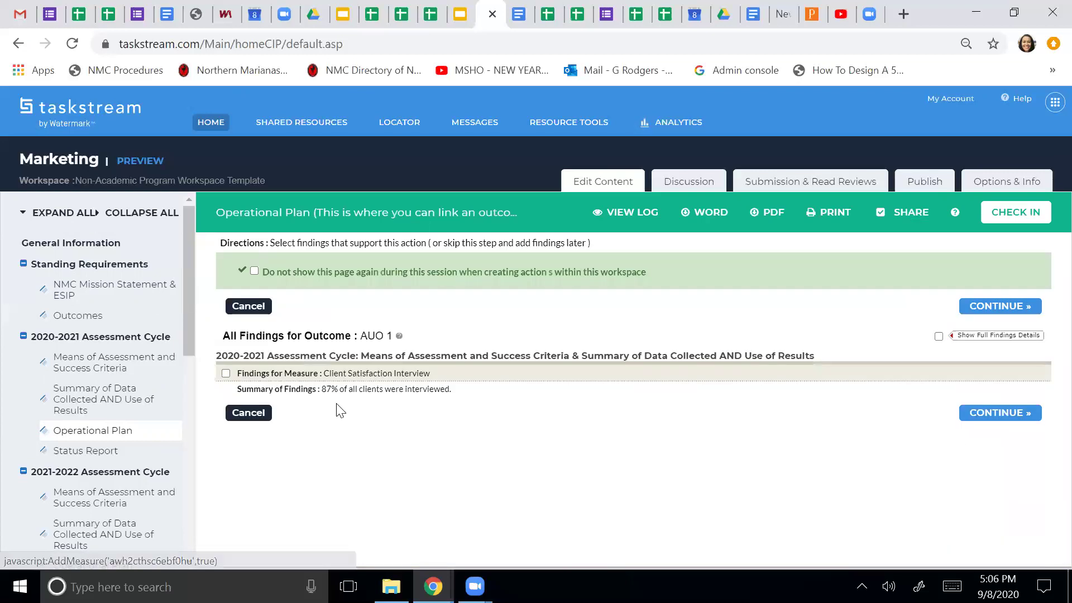
{"action": "left_click", "coordinate": [226, 374]}
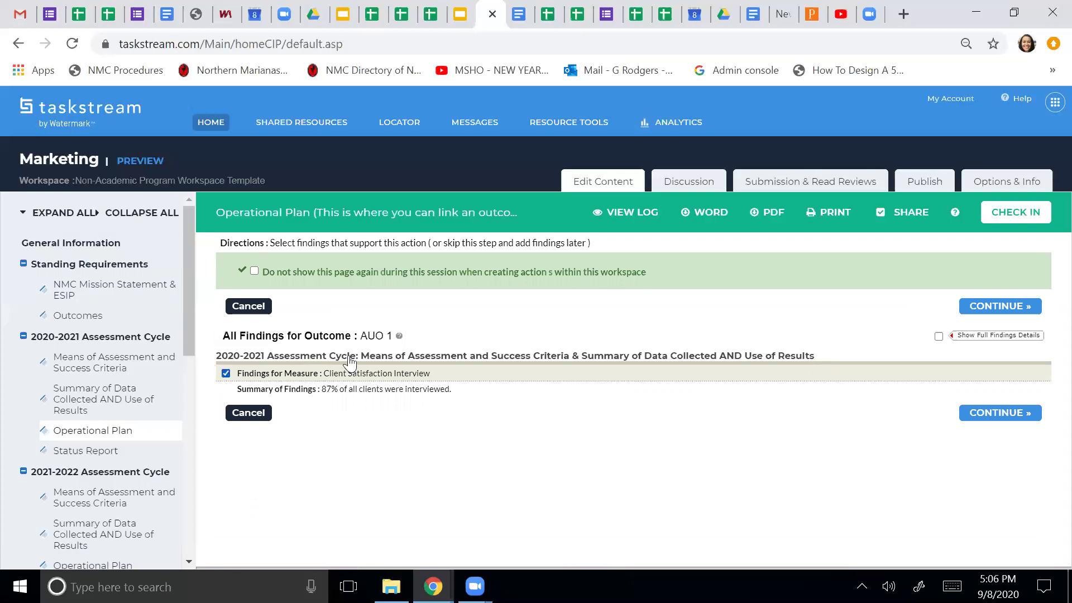
{"action": "left_click", "coordinate": [1000, 414]}
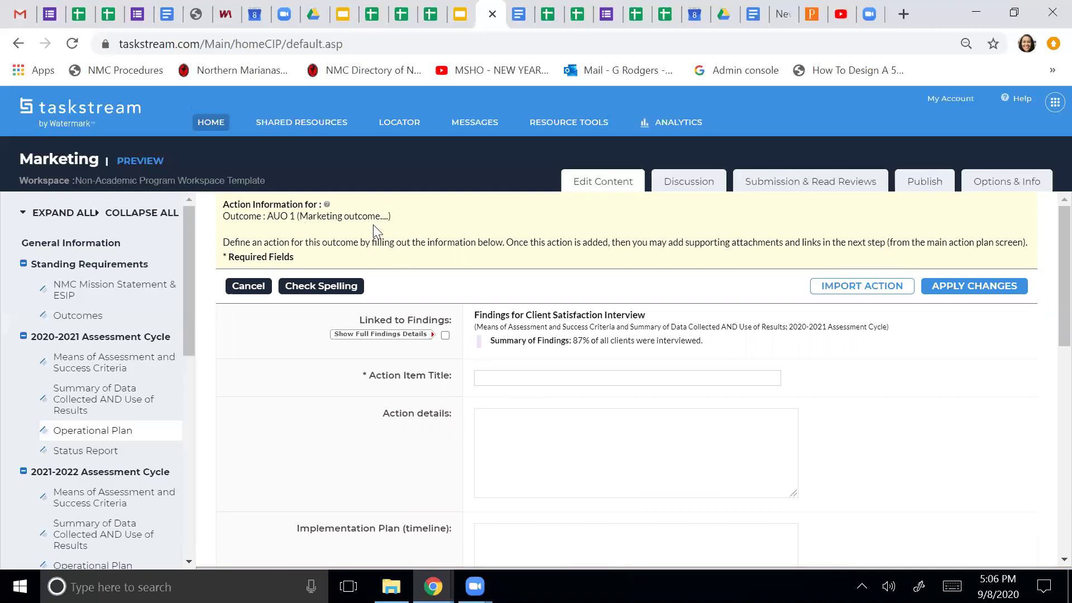
Title the action "AUO 1 Action Item: Program Review Process" with the details "This is to help justify your request or need for more funding.".
{"action": "left_click", "coordinate": [486, 378]}
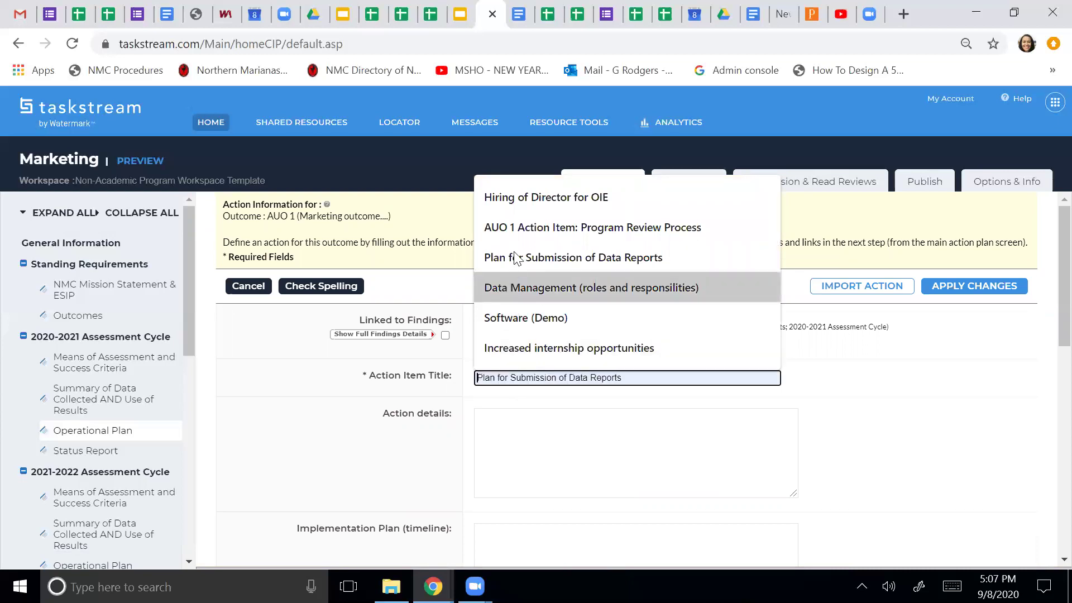
{"action": "left_click", "coordinate": [566, 232]}
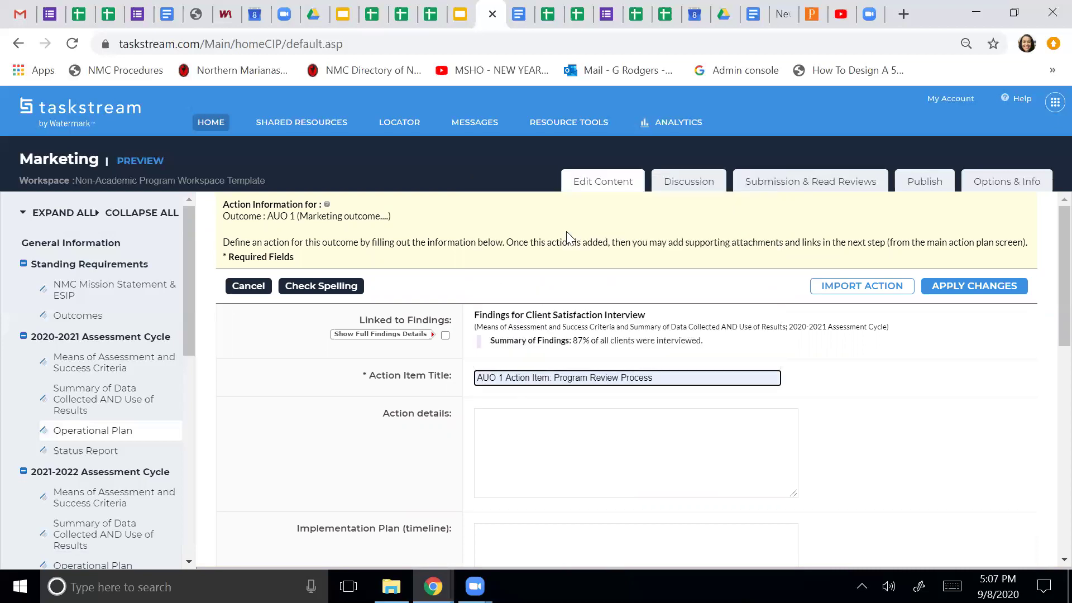
{"action": "left_click", "coordinate": [518, 436]}
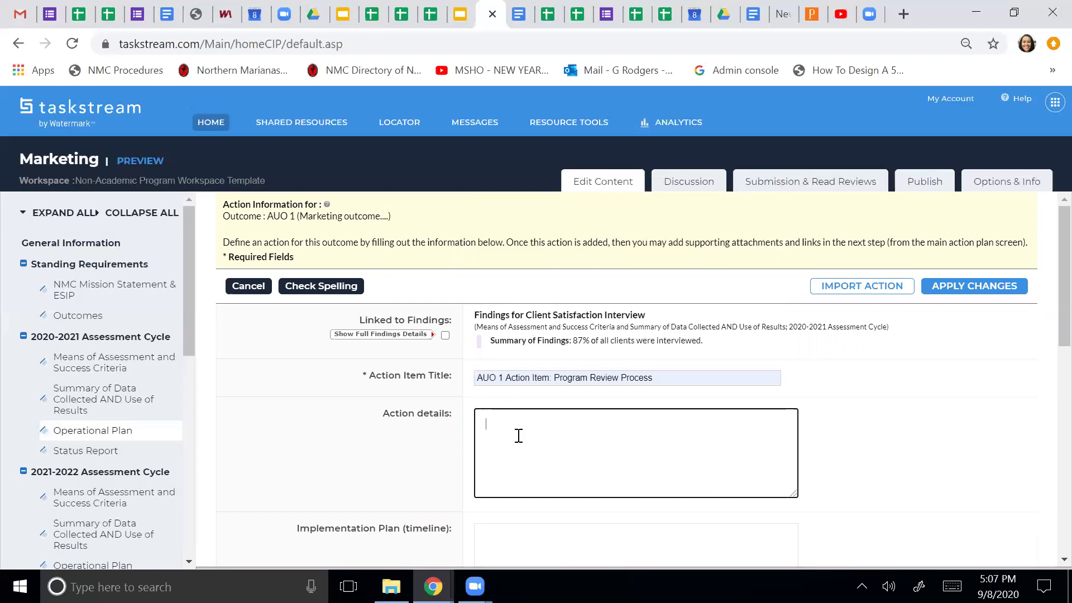
{"action": "type", "text": "This is"}
{"action": "type", "text": "to help iustify your request or need"}
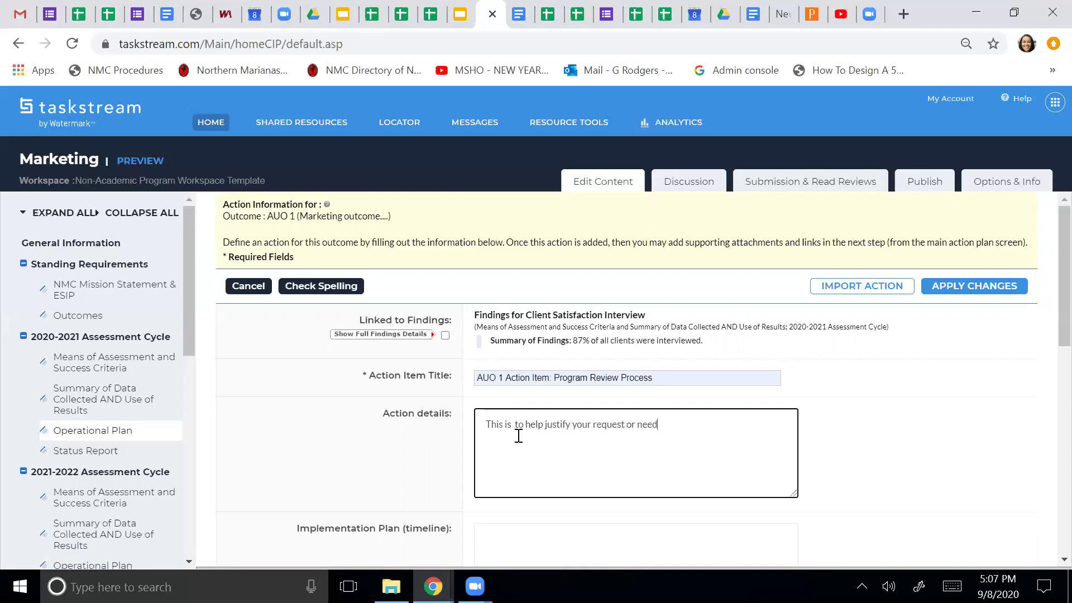
{"action": "type", "text": " for more funding."}
Enter "6-12 months (cater to your needs or BAFC timeline)" as the implementation plan timeline.
{"action": "scroll", "coordinate": [518, 436], "scroll_direction": "down", "scroll_amount": 2}
{"action": "left_click", "coordinate": [499, 444]}
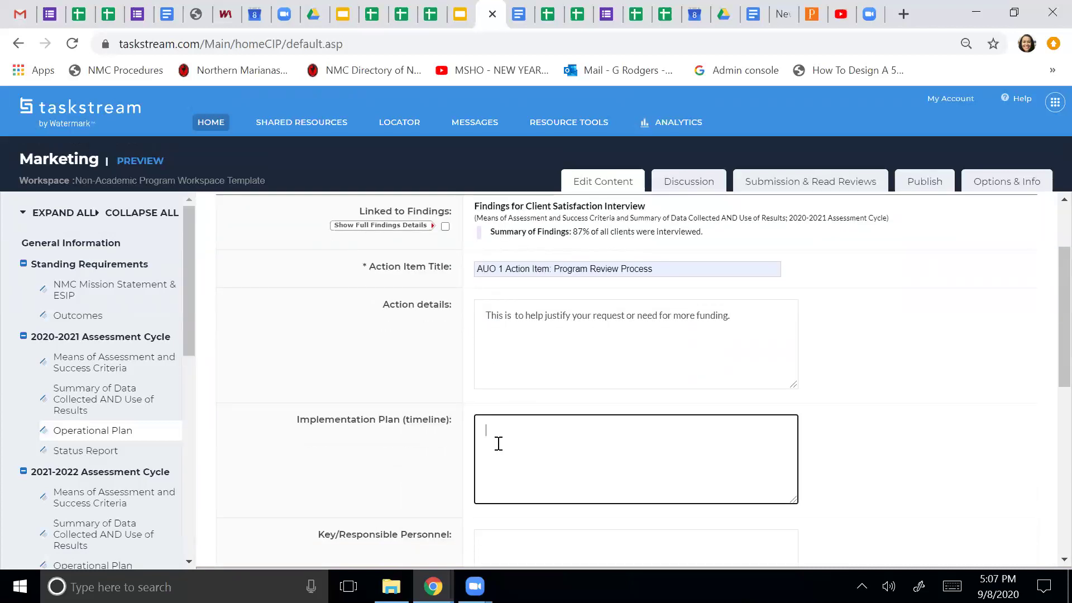
{"action": "type", "text": "6-12 months (cater to your needs or B"}
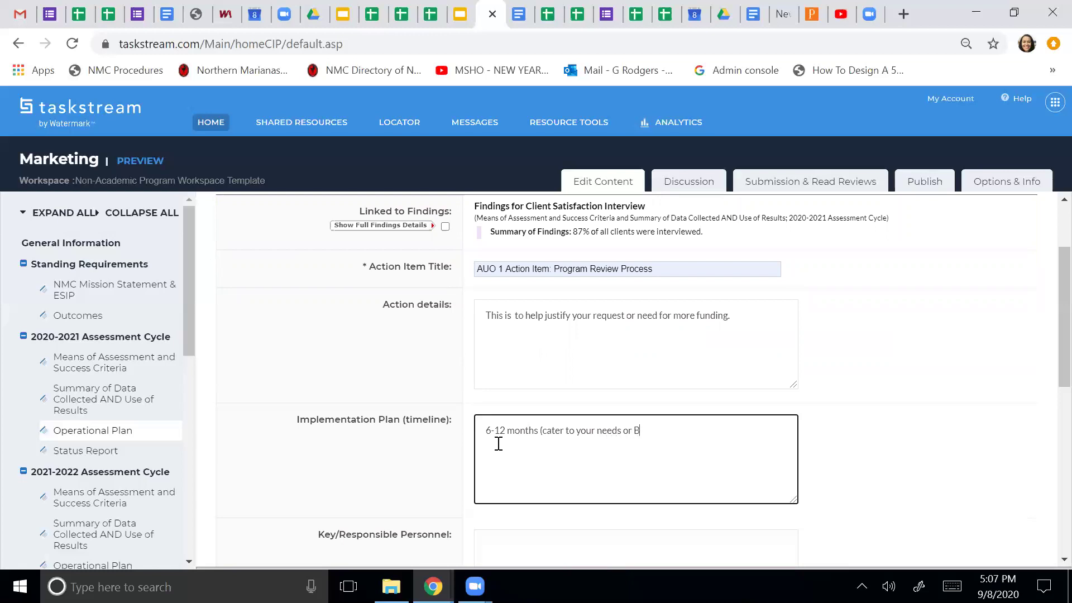
{"action": "type", "text": "AFC timeelin"}
{"action": "key", "text": "BackSpace"}
{"action": "key", "text": "BackSpace"}
{"action": "key", "text": "BackSpace"}
{"action": "type", "text": "line)"}
List "Program Coordinator (title)", "Director of department" and "Name" on separate lines as the key/responsible personnel.
{"action": "scroll", "coordinate": [499, 444], "scroll_direction": "down", "scroll_amount": 2}
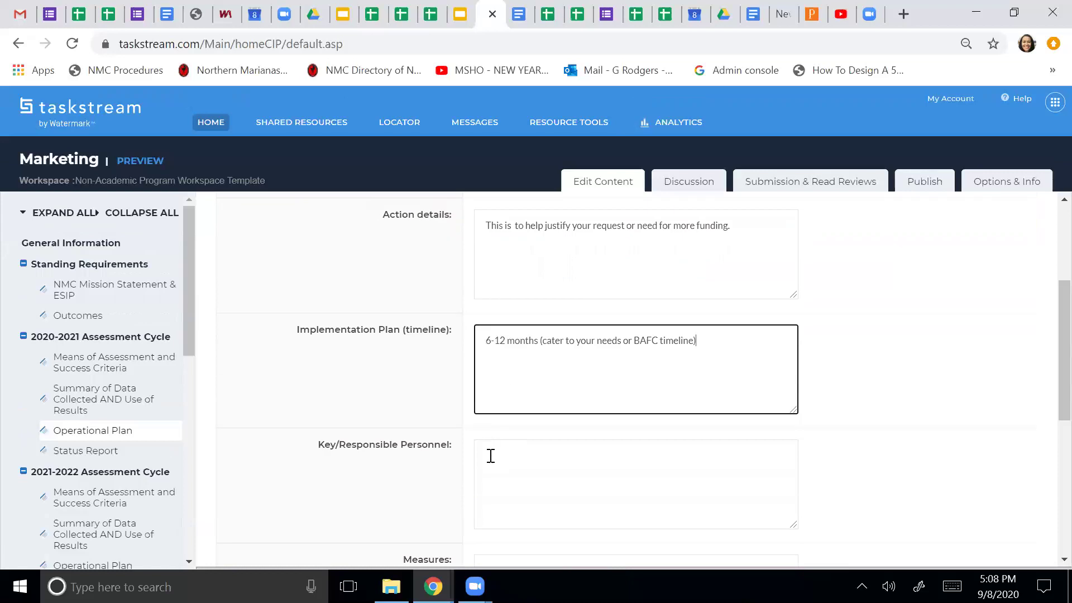
{"action": "right_click", "coordinate": [490, 460]}
{"action": "left_click", "coordinate": [490, 456]}
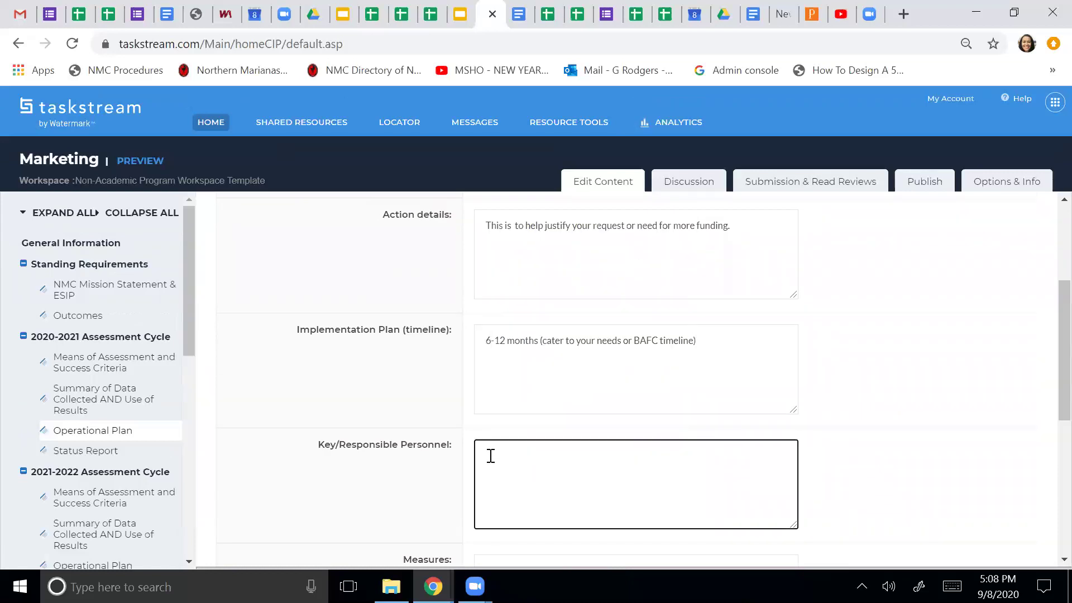
{"action": "type", "text": "Program Coordinat"}
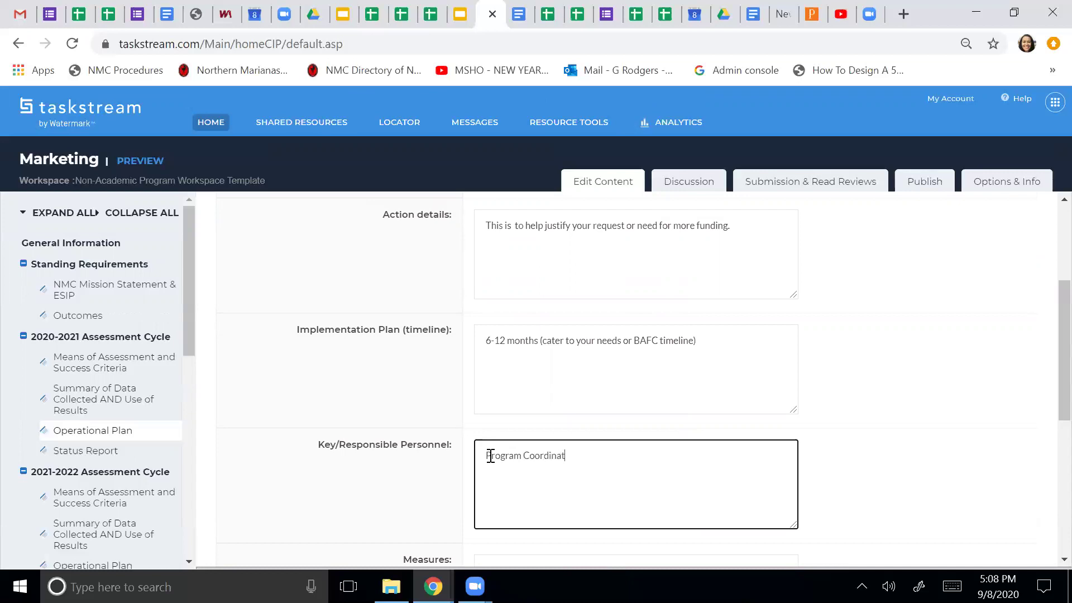
{"action": "type", "text": "or (title"}
{"action": "type", "text": ")"}
{"action": "type", "text": "Director o"}
{"action": "type", "text": "f you"}
{"action": "key", "text": "BackSpace"}
{"action": "key", "text": "BackSpace"}
{"action": "key", "text": "BackSpace"}
{"action": "key", "text": "BackSpace"}
{"action": "type", "text": "department "}
{"action": "type", "text": "Name"}
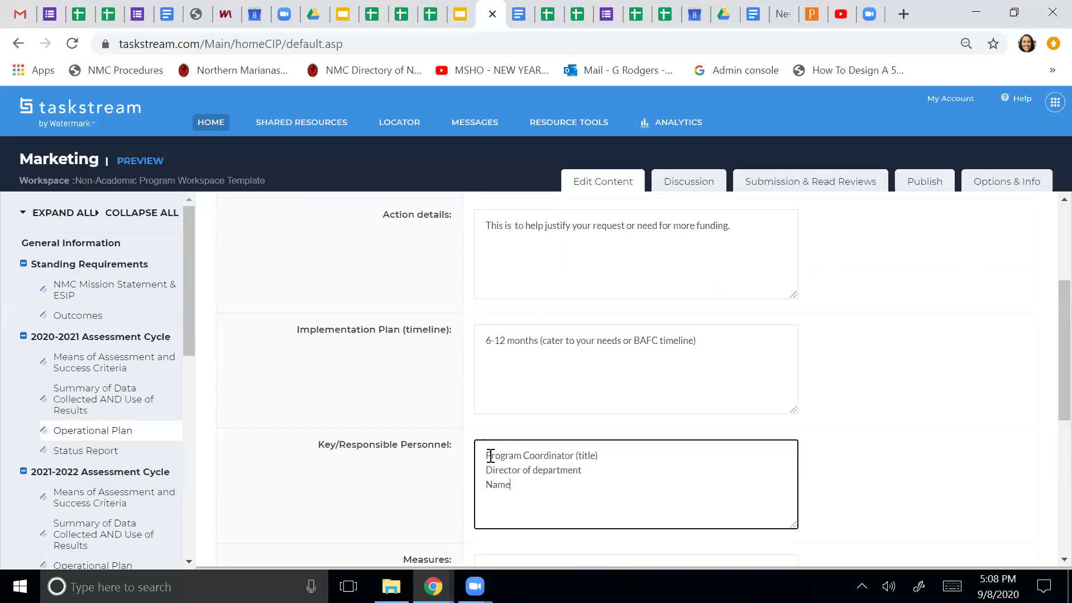
Describe the action's measures as "These measures help to justify your need for more funding.".
{"action": "scroll", "coordinate": [490, 455], "scroll_direction": "down", "scroll_amount": 2}
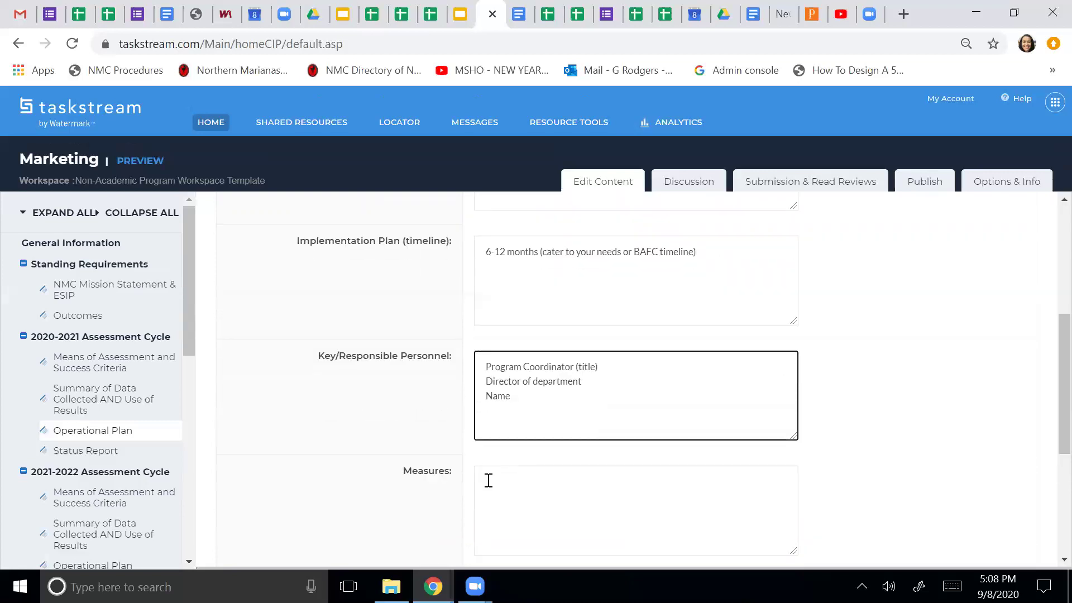
{"action": "right_click", "coordinate": [487, 482]}
{"action": "left_click", "coordinate": [488, 480]}
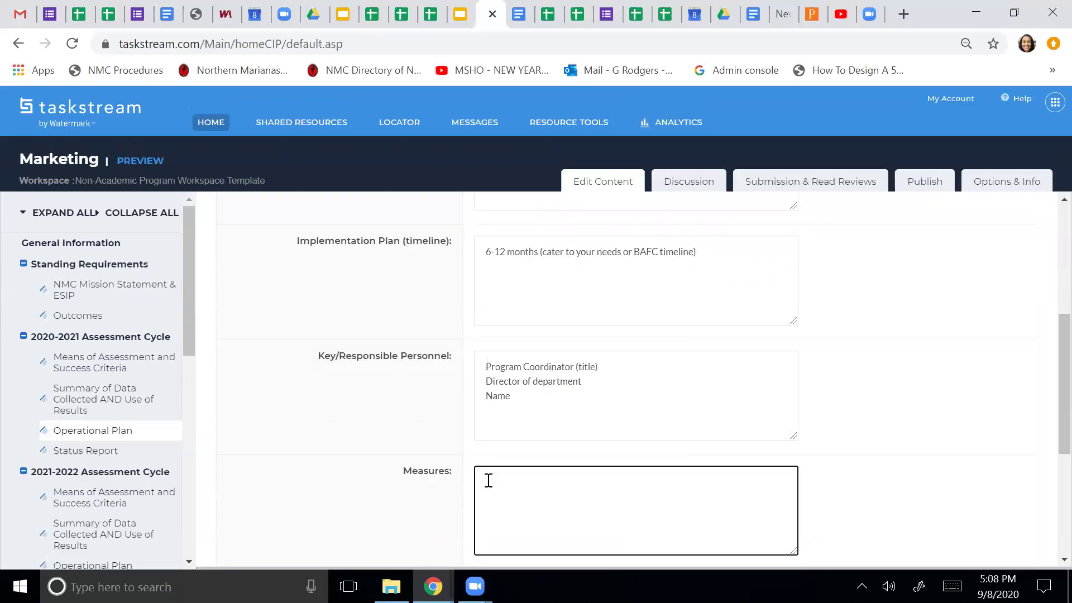
{"action": "type", "text": "THes"}
{"action": "key", "text": "BackSpace"}
{"action": "key", "text": "BackSpace"}
{"action": "key", "text": "BackSpace"}
{"action": "type", "text": "hese measeu"}
{"action": "key", "text": "BackSpace"}
{"action": "key", "text": "BackSpace"}
{"action": "type", "text": "r"}
{"action": "key", "text": "BackSpace"}
{"action": "type", "text": "ures help to justify your"}
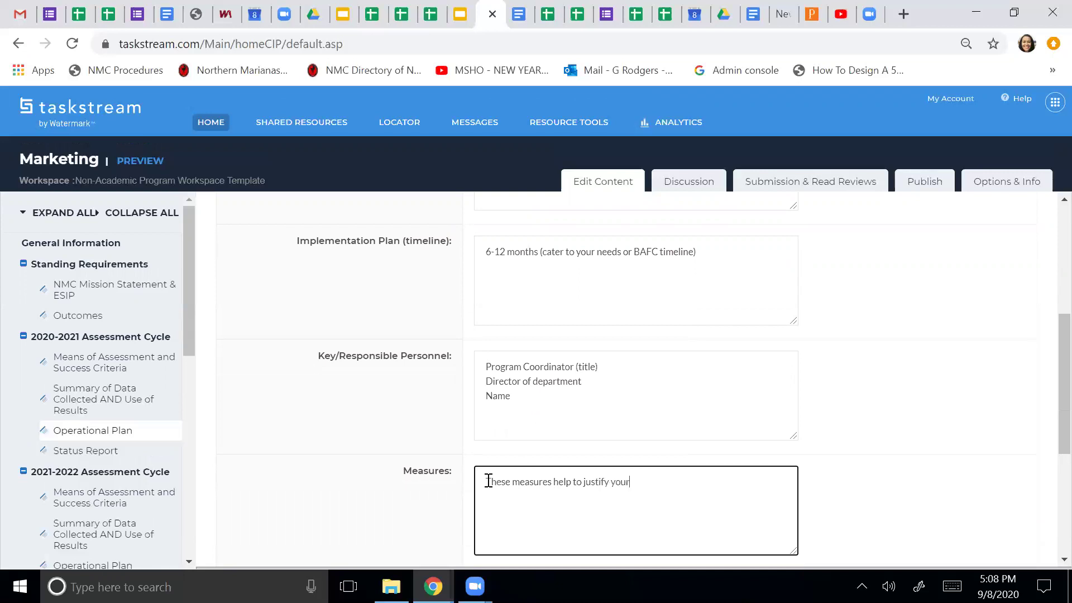
{"action": "type", "text": " need for more funding."}
Answer "Yes" in the action's budget approval required description.
{"action": "scroll", "coordinate": [488, 480], "scroll_direction": "down", "scroll_amount": 2}
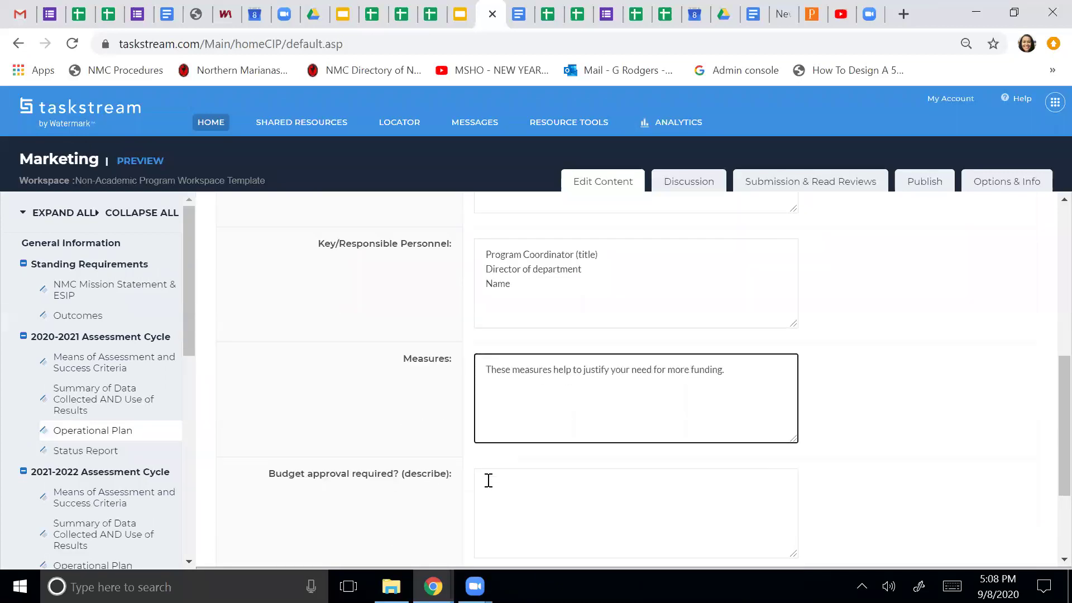
{"action": "scroll", "coordinate": [488, 480], "scroll_direction": "down", "scroll_amount": 1}
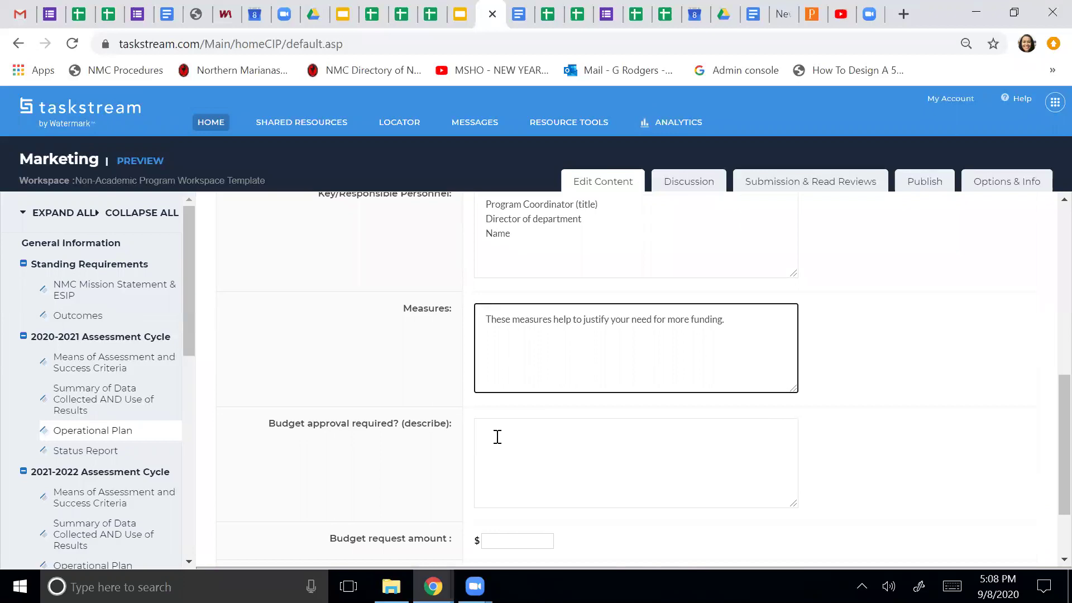
{"action": "type", "text": "Ye"}
{"action": "left_click", "coordinate": [498, 437]}
{"action": "type", "text": "Yes"}
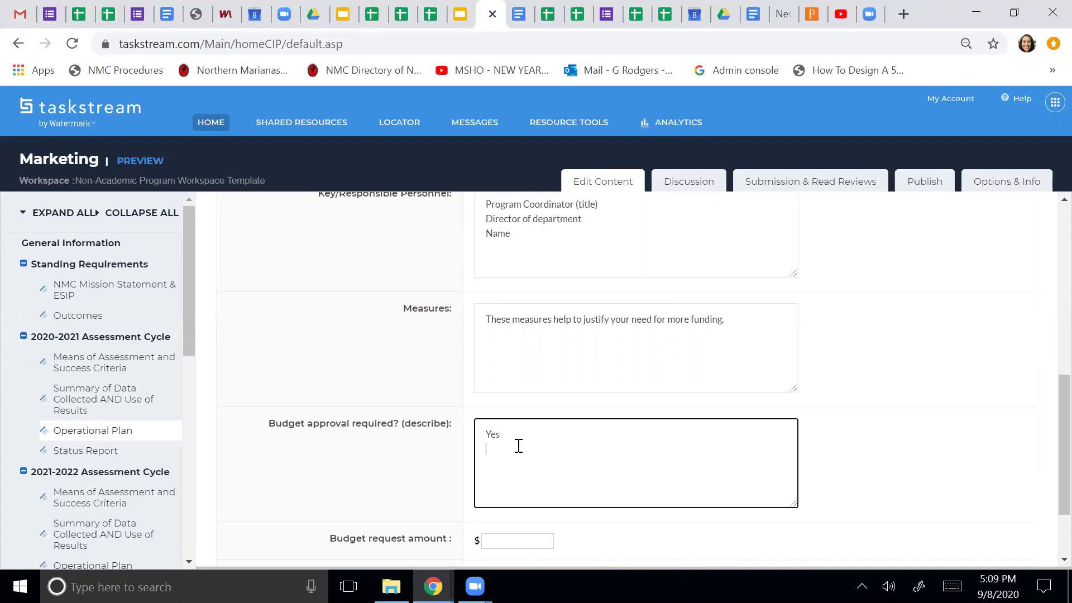
Set the budget request amount to $5000 and the priority level to High, and apply the action's changes.
{"action": "scroll", "coordinate": [570, 312], "scroll_direction": "up", "scroll_amount": 7}
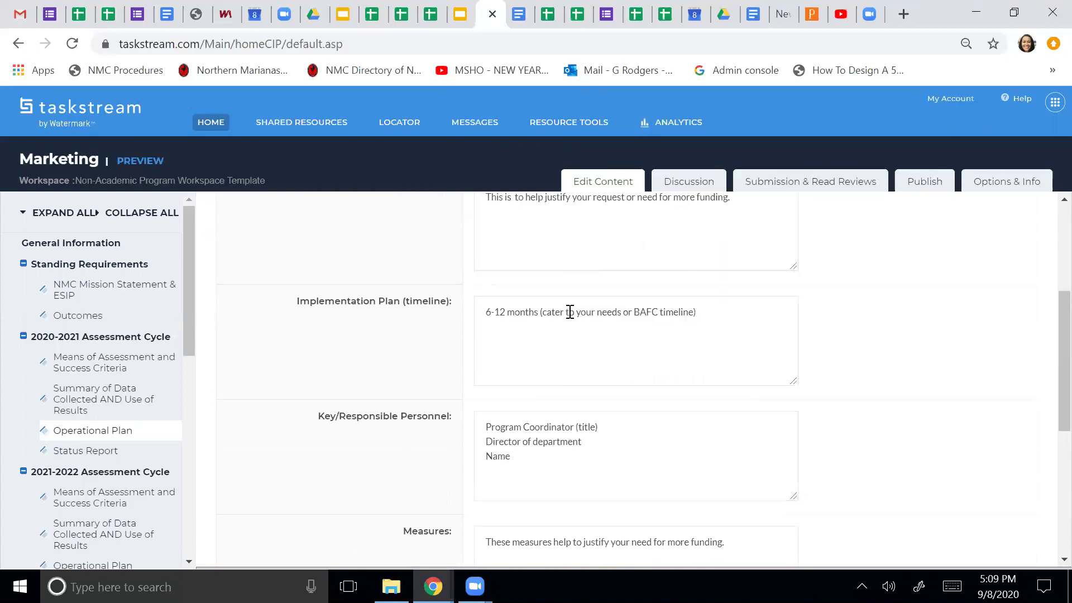
{"action": "scroll", "coordinate": [569, 312], "scroll_direction": "down", "scroll_amount": 8}
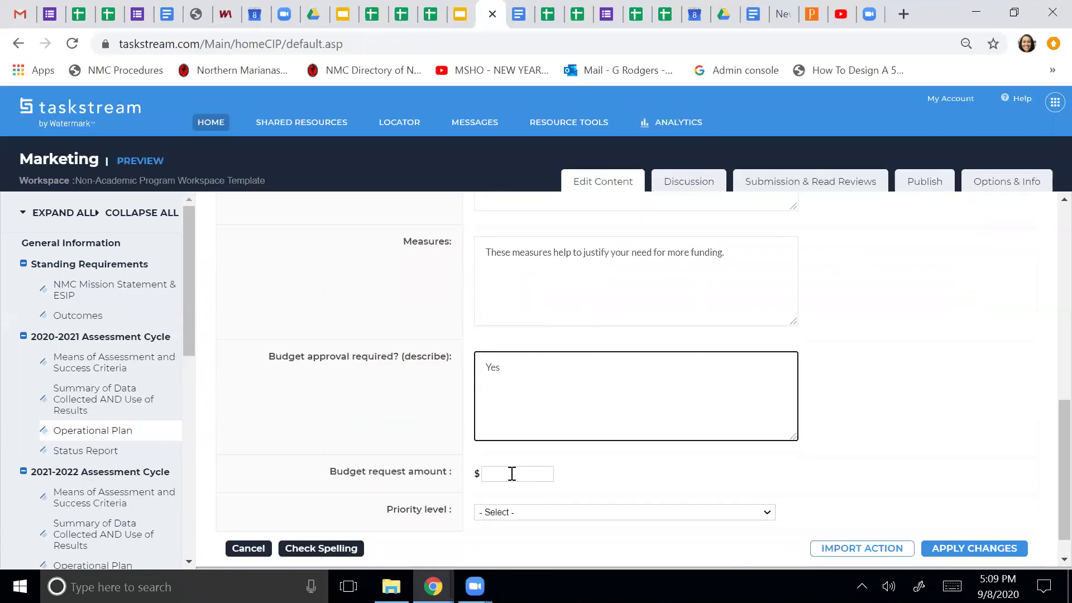
{"action": "left_click", "coordinate": [512, 474]}
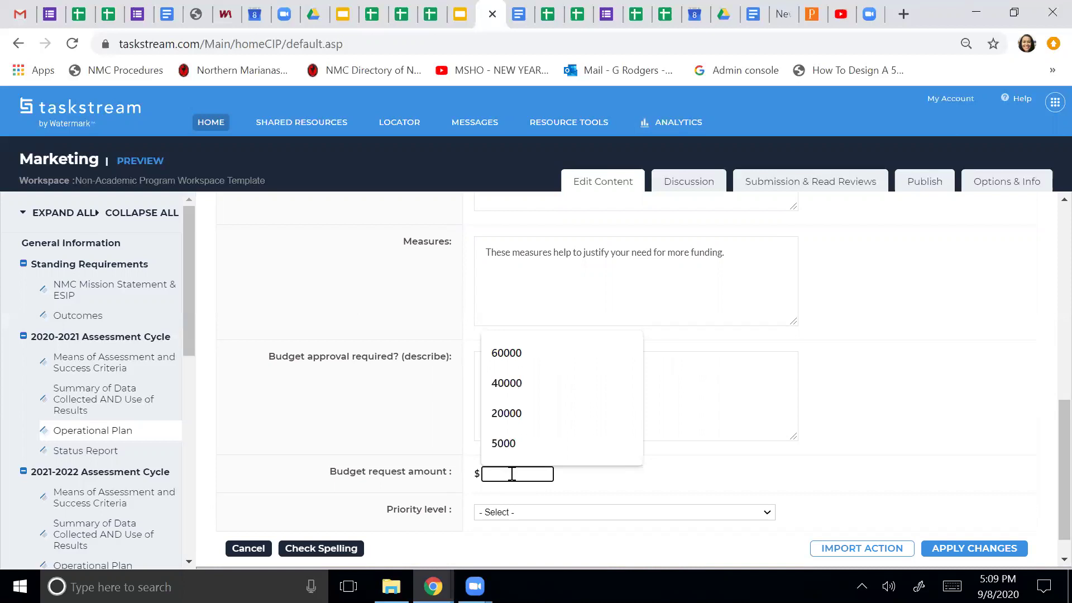
{"action": "left_click", "coordinate": [509, 444]}
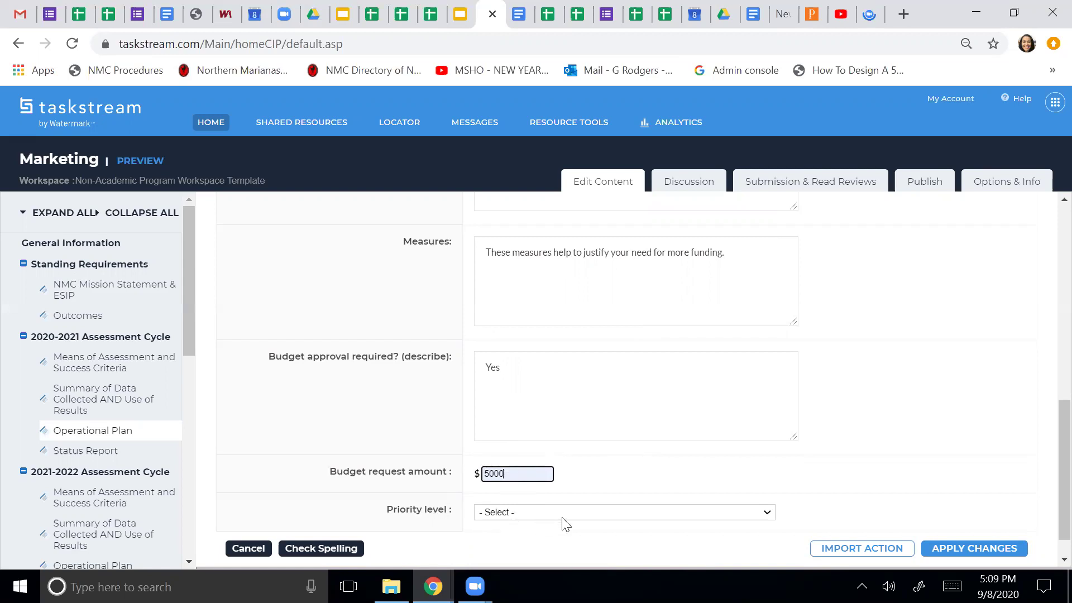
{"action": "left_click", "coordinate": [581, 514]}
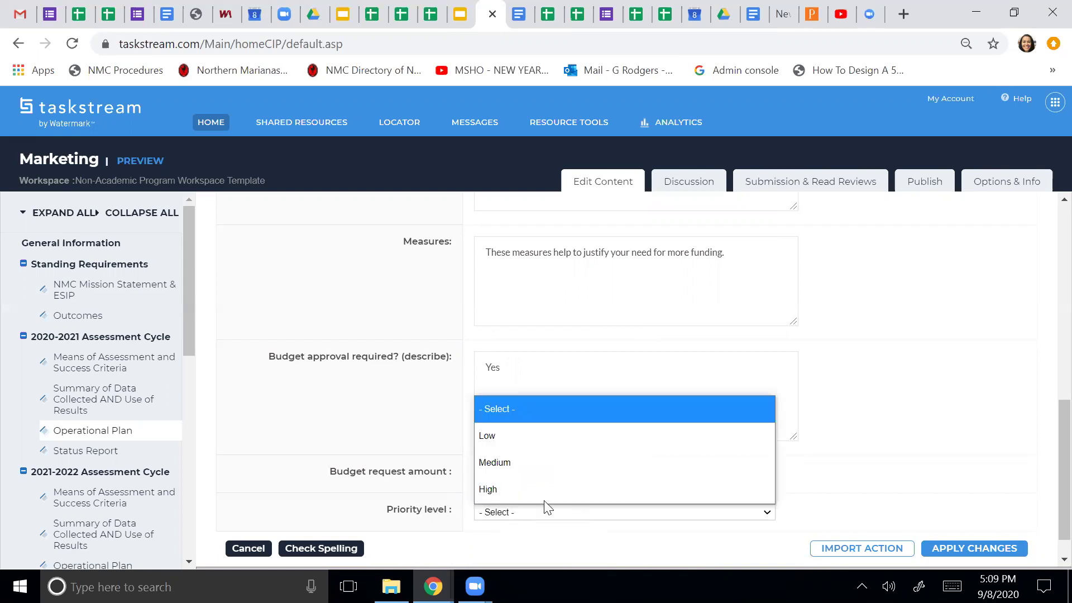
{"action": "left_click", "coordinate": [496, 491]}
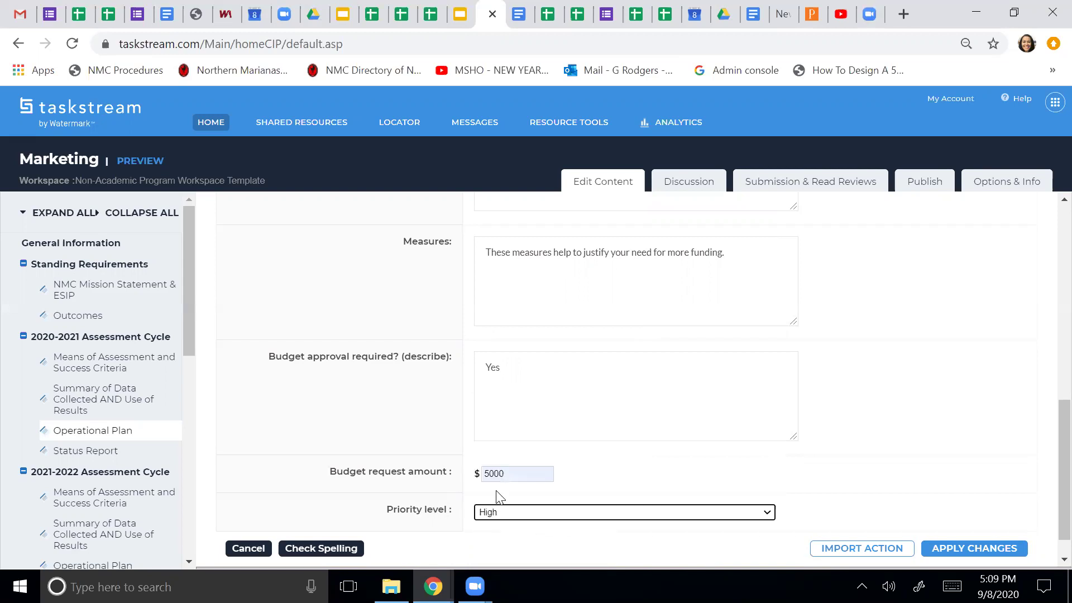
{"action": "left_click", "coordinate": [957, 550]}
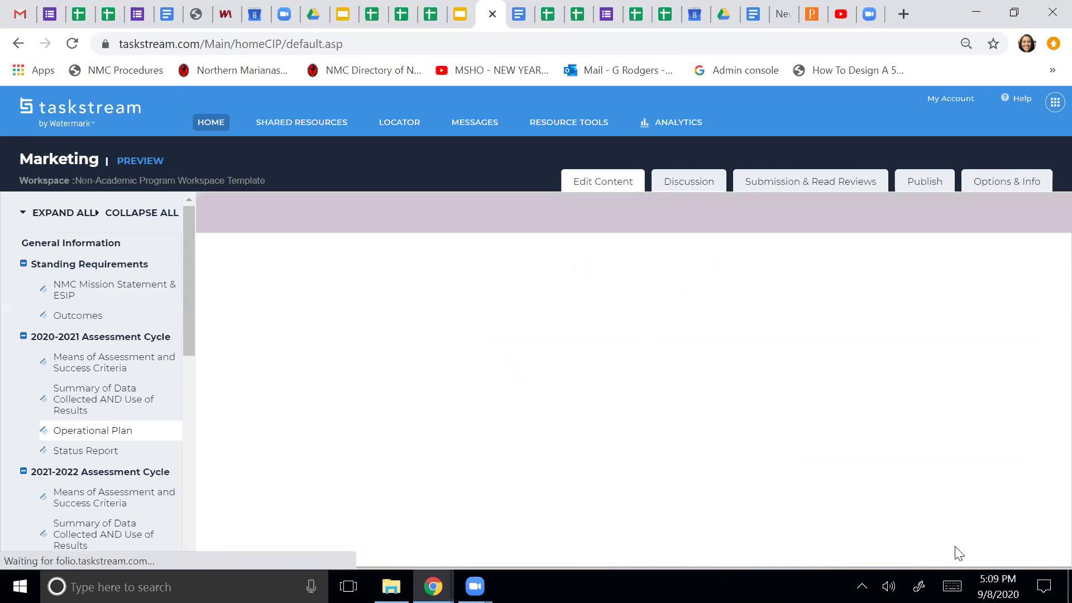
Review the saved Program Review Process action under AUO 1 and check in the 2020-2021 Operational Plan.
{"action": "scroll", "coordinate": [761, 475], "scroll_direction": "down", "scroll_amount": 5}
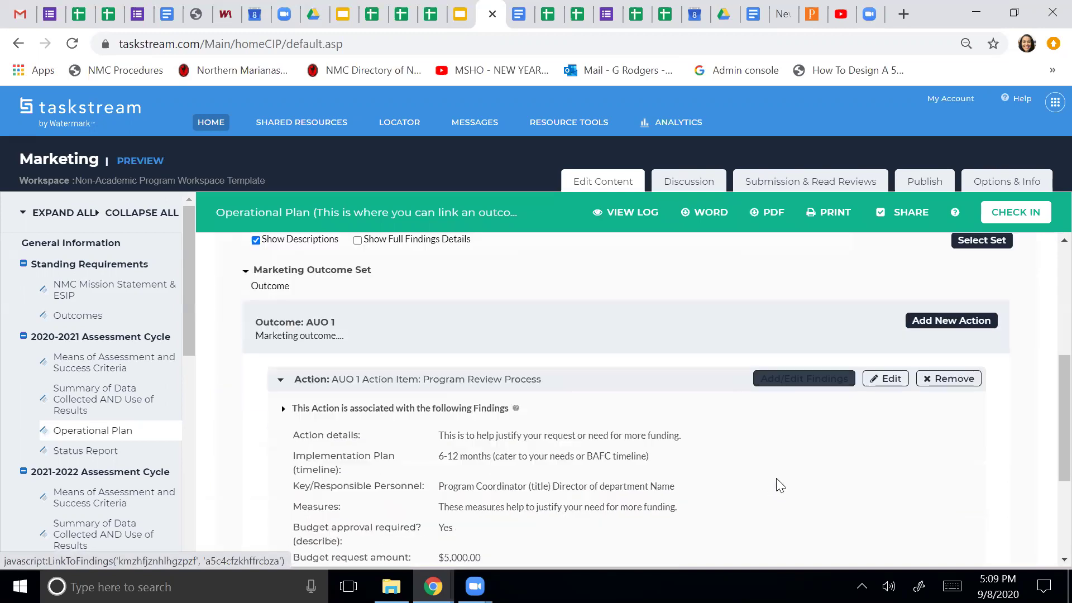
{"action": "scroll", "coordinate": [780, 485], "scroll_direction": "down", "scroll_amount": 1}
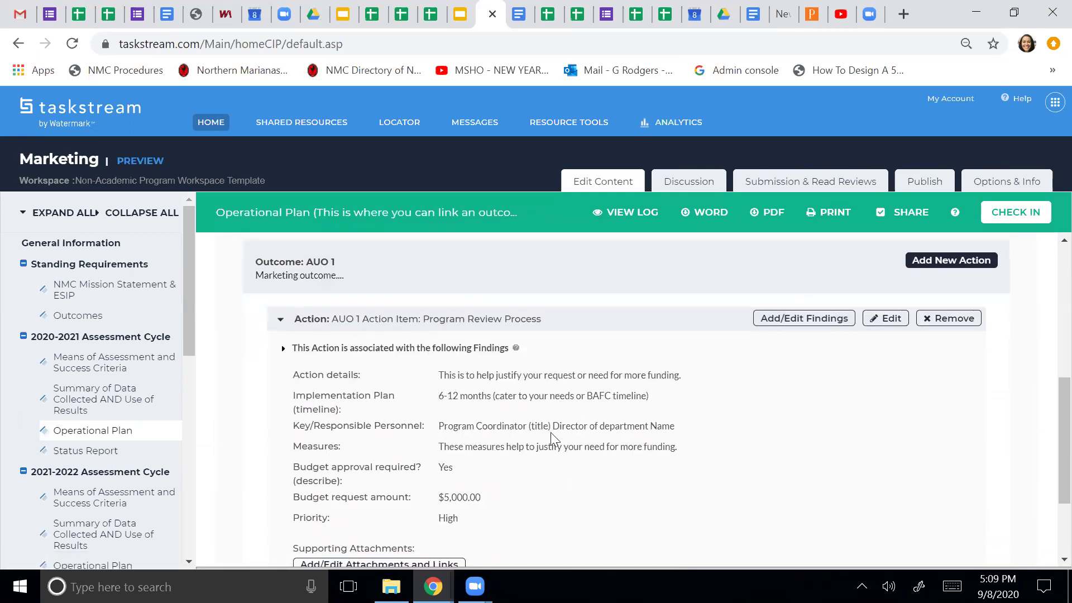
{"action": "scroll", "coordinate": [551, 436], "scroll_direction": "down", "scroll_amount": 1}
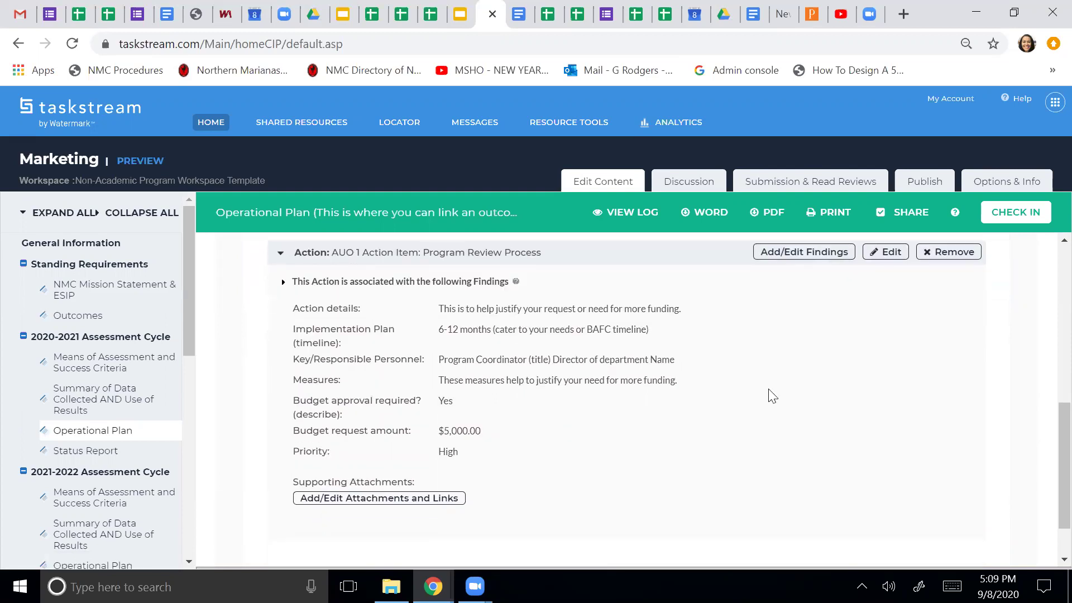
{"action": "scroll", "coordinate": [770, 395], "scroll_direction": "up", "scroll_amount": 2}
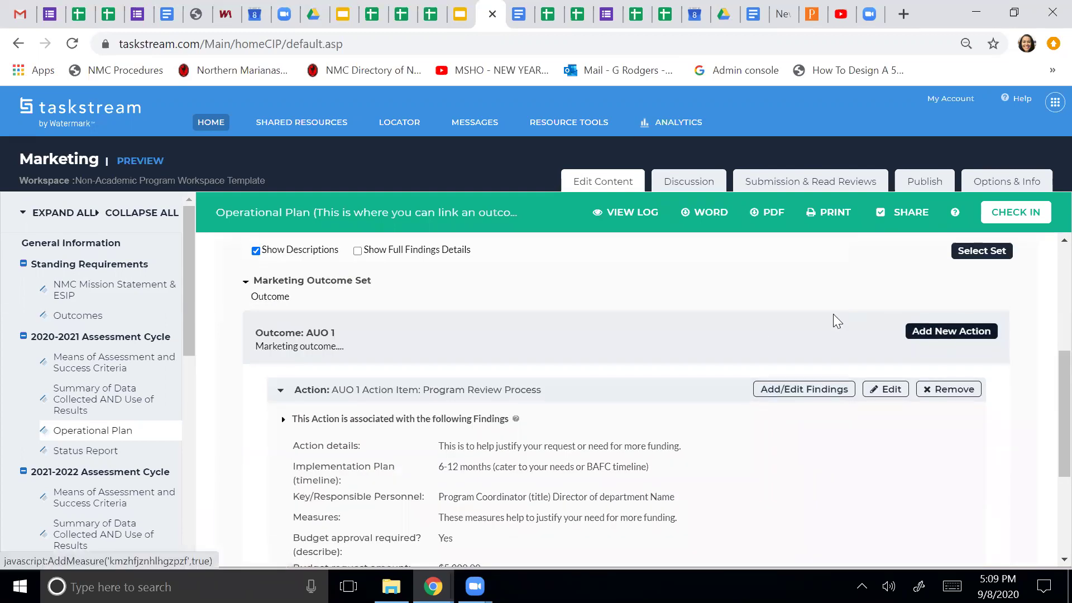
{"action": "scroll", "coordinate": [671, 402], "scroll_direction": "down", "scroll_amount": 2}
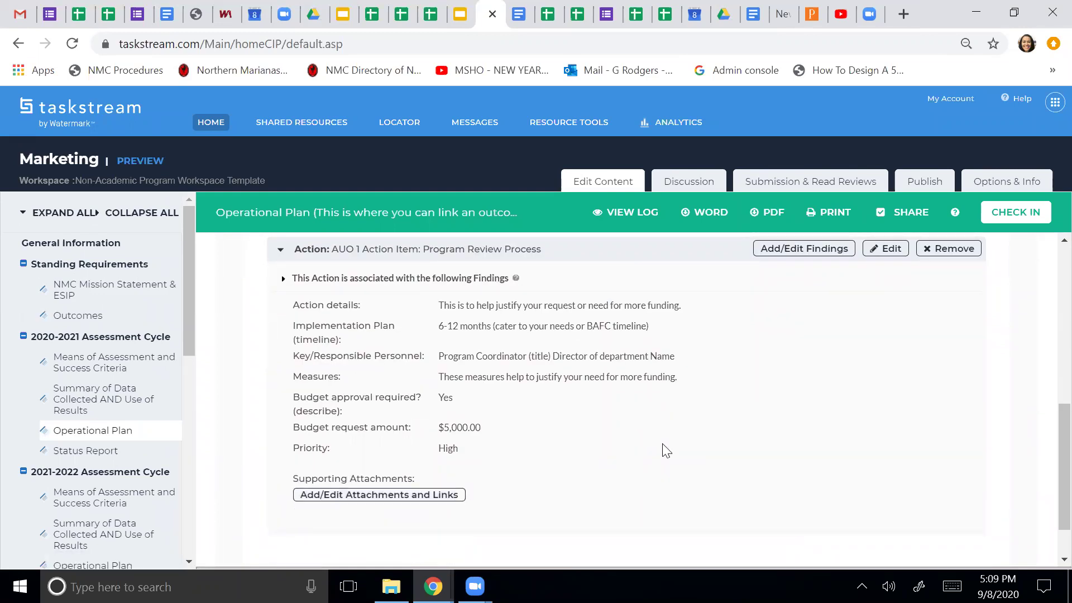
{"action": "scroll", "coordinate": [664, 446], "scroll_direction": "up", "scroll_amount": 2}
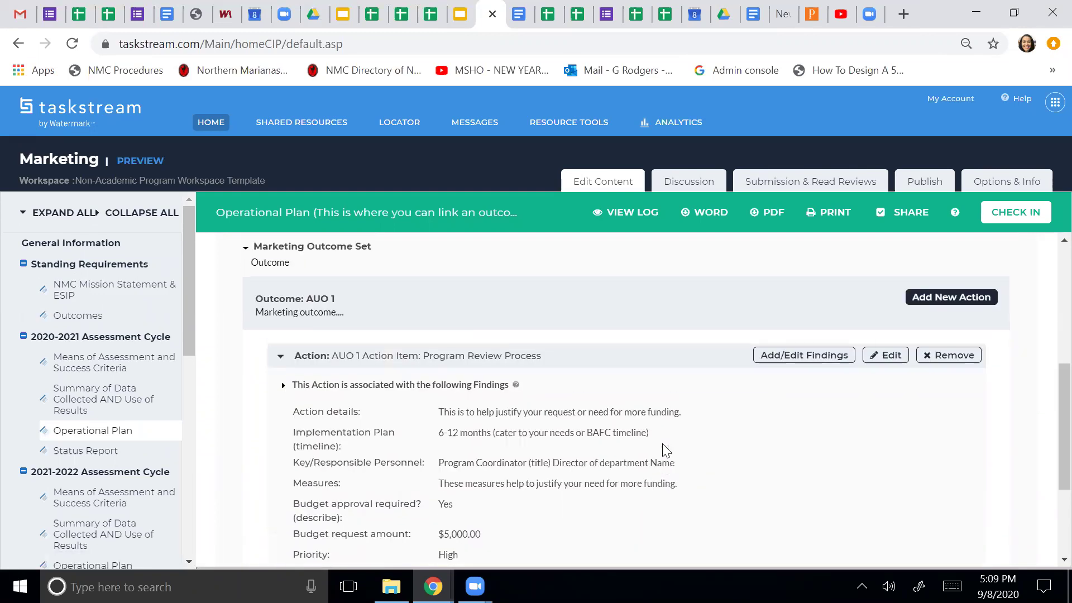
{"action": "left_click", "coordinate": [1003, 218]}
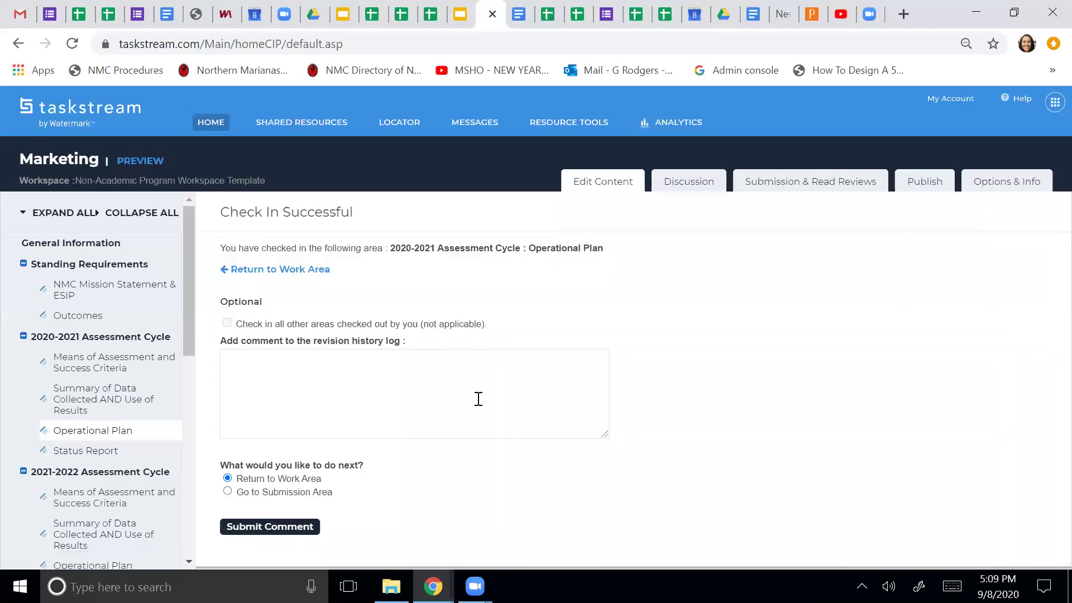
Check out the 2020-2021 Status Report and start a status entry for the AUO 1 Program Review Process action.
{"action": "left_click", "coordinate": [81, 456]}
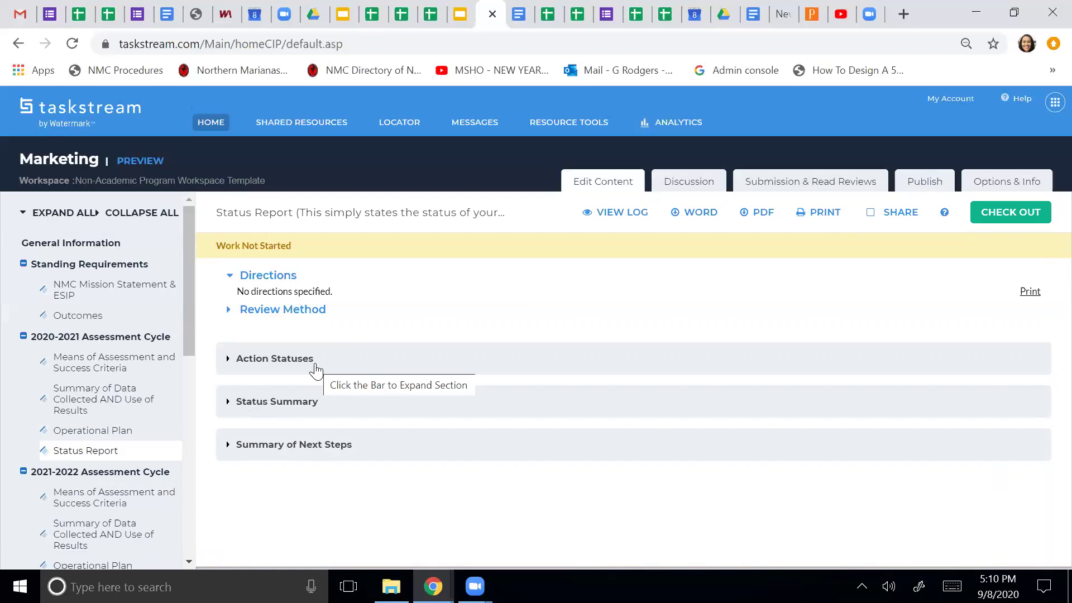
{"action": "left_click", "coordinate": [1008, 215]}
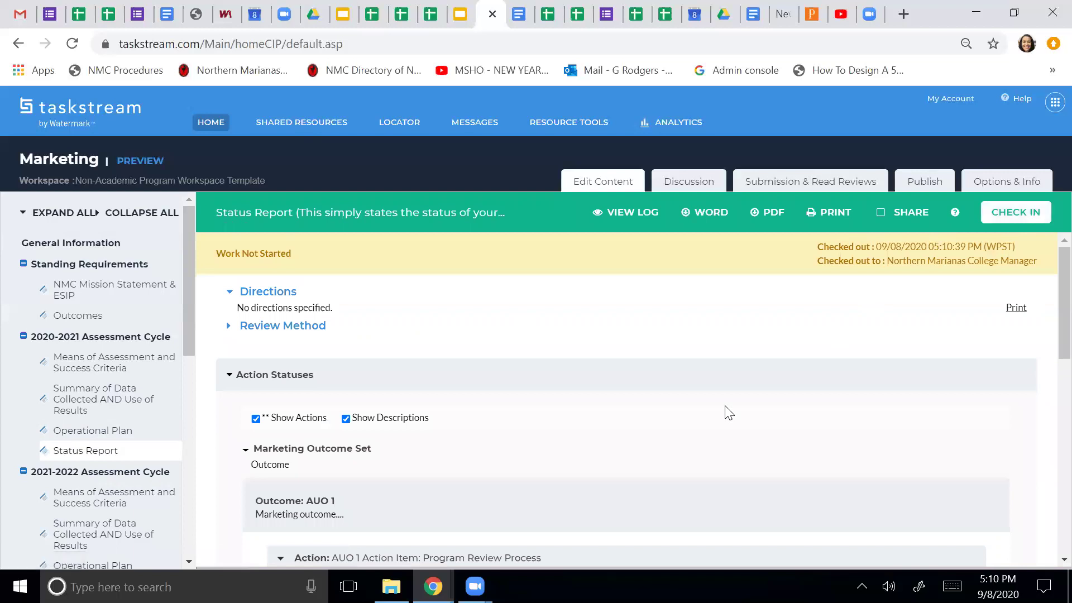
{"action": "scroll", "coordinate": [726, 408], "scroll_direction": "down", "scroll_amount": 6}
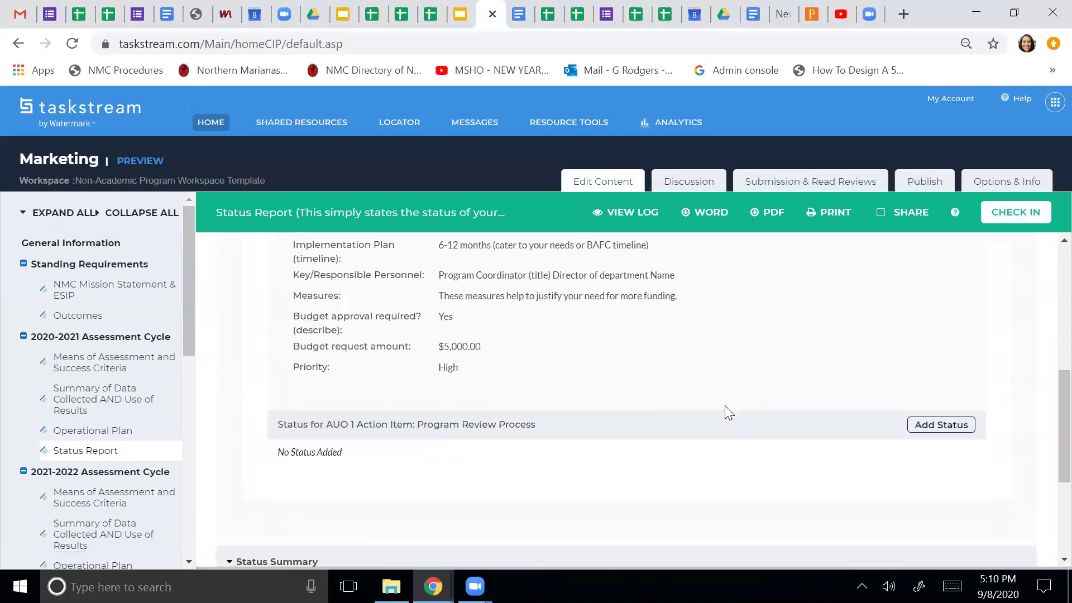
{"action": "left_click", "coordinate": [951, 429]}
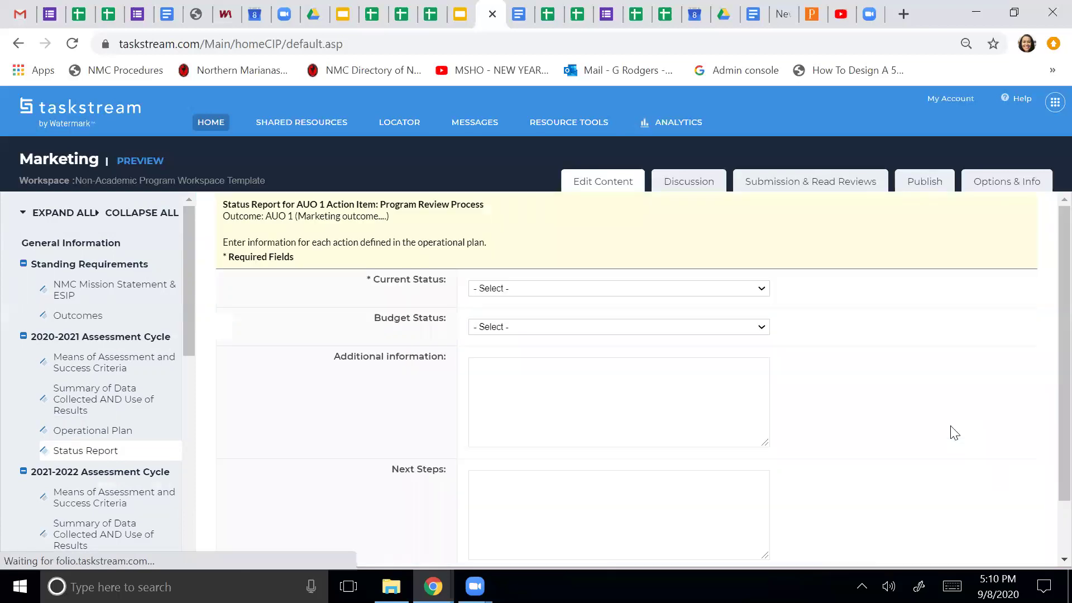
Set the action's current status to In Progress and its budget status to Pending Approval.
{"action": "left_click", "coordinate": [761, 289]}
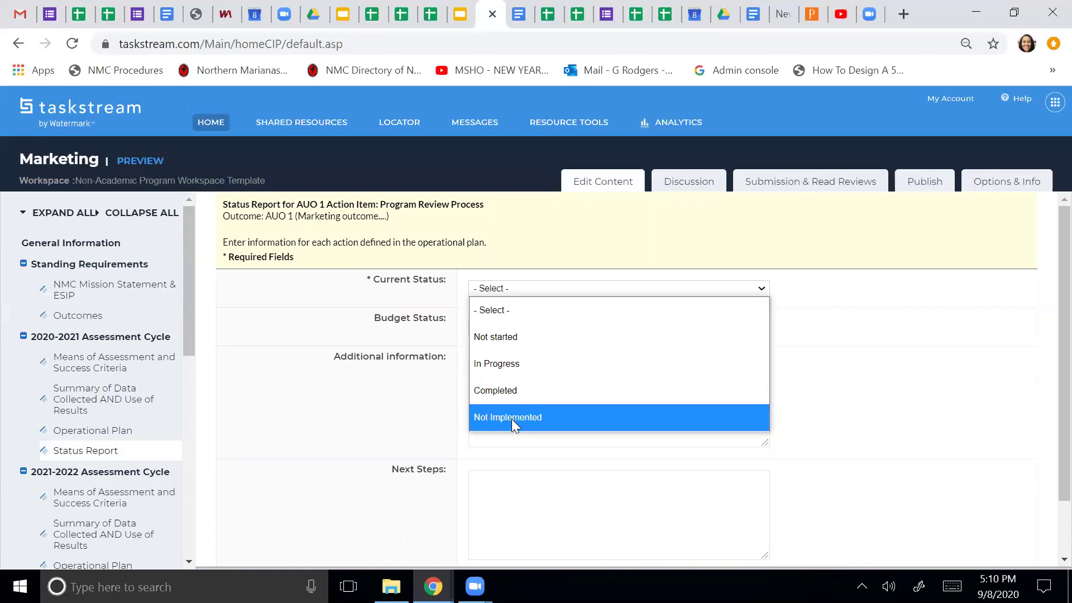
{"action": "left_click", "coordinate": [515, 366]}
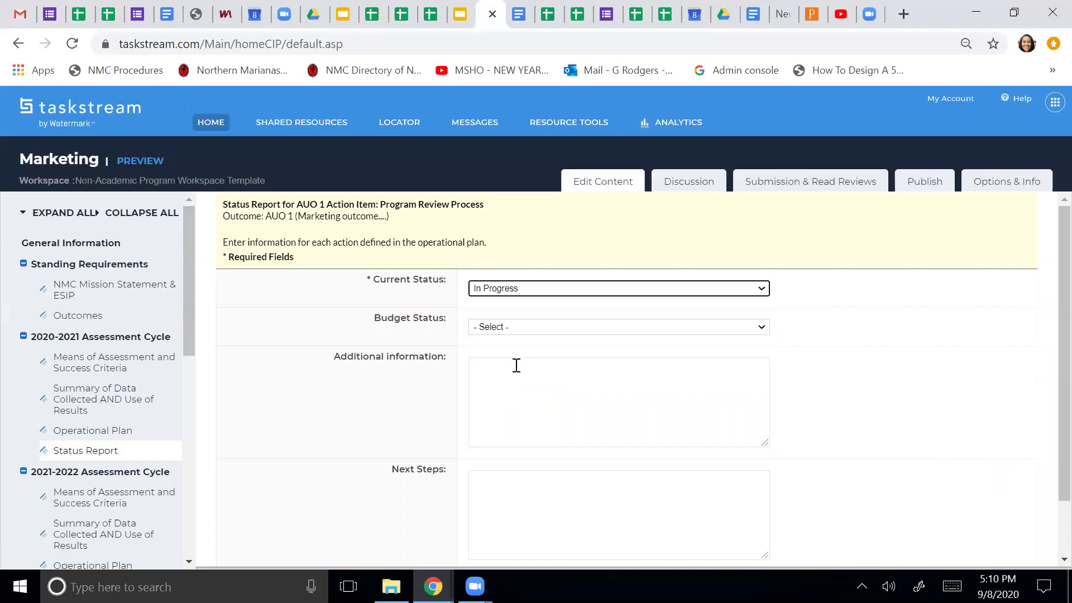
{"action": "left_click", "coordinate": [536, 329]}
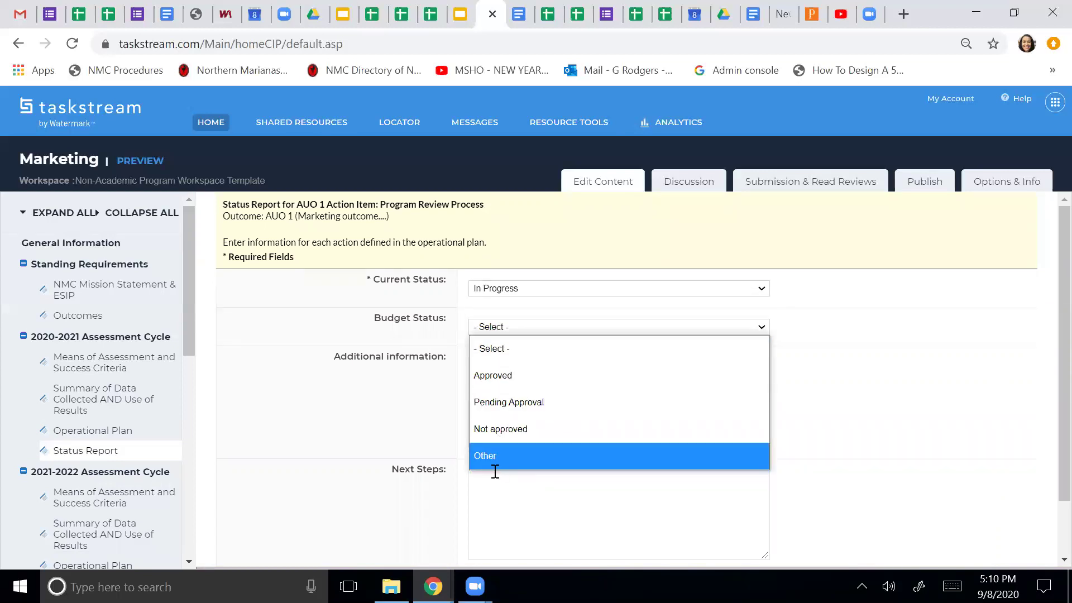
{"action": "left_click", "coordinate": [543, 403]}
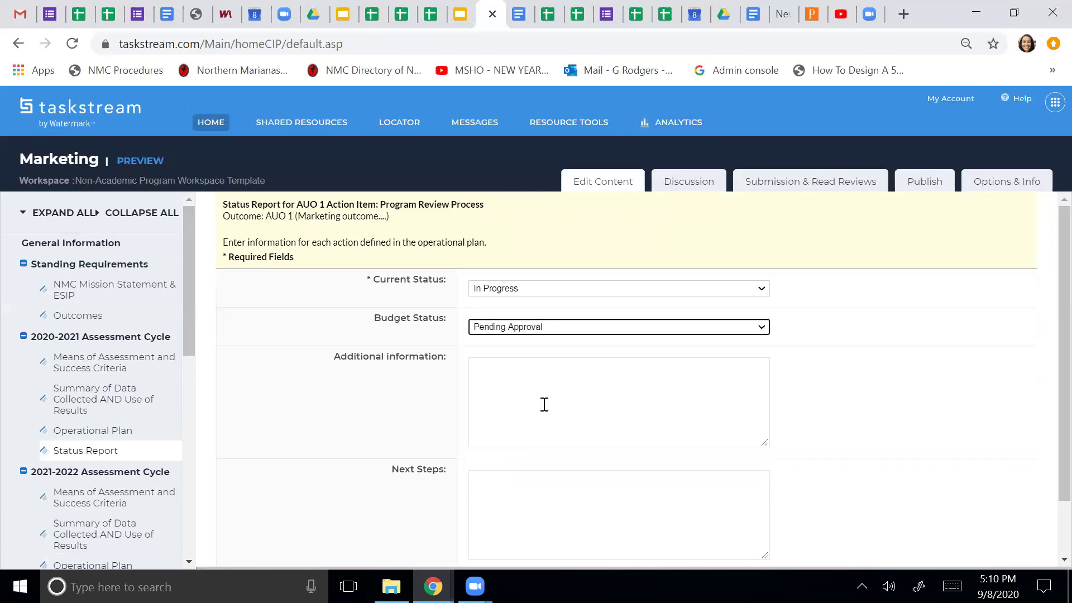
Enter "This information is to help you and other parties know the status of the action plan." as the additional information.
{"action": "left_click", "coordinate": [544, 405]}
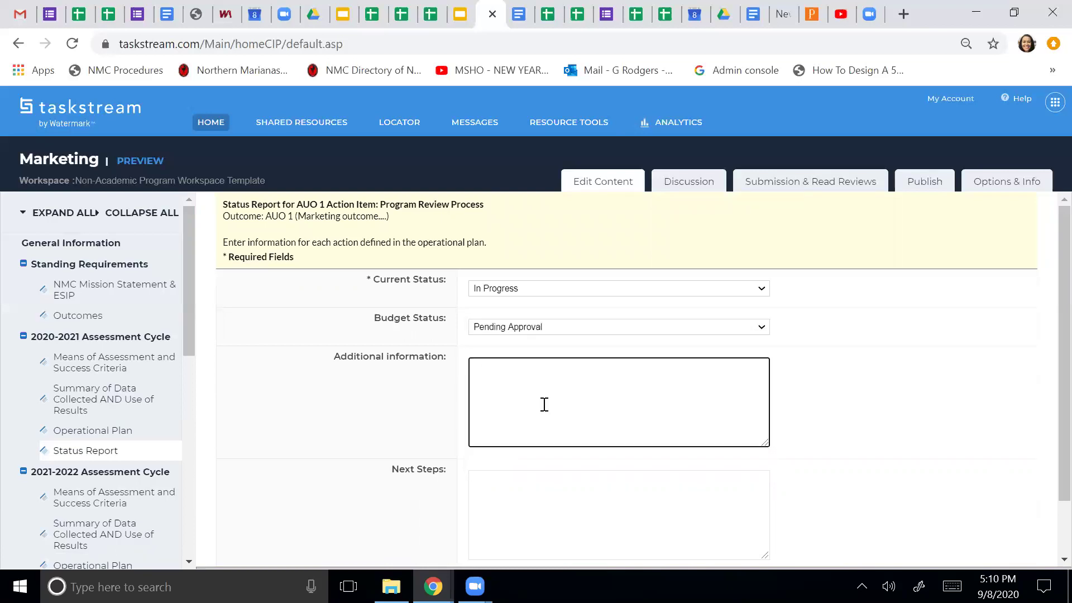
{"action": "type", "text": "This information is to help you "}
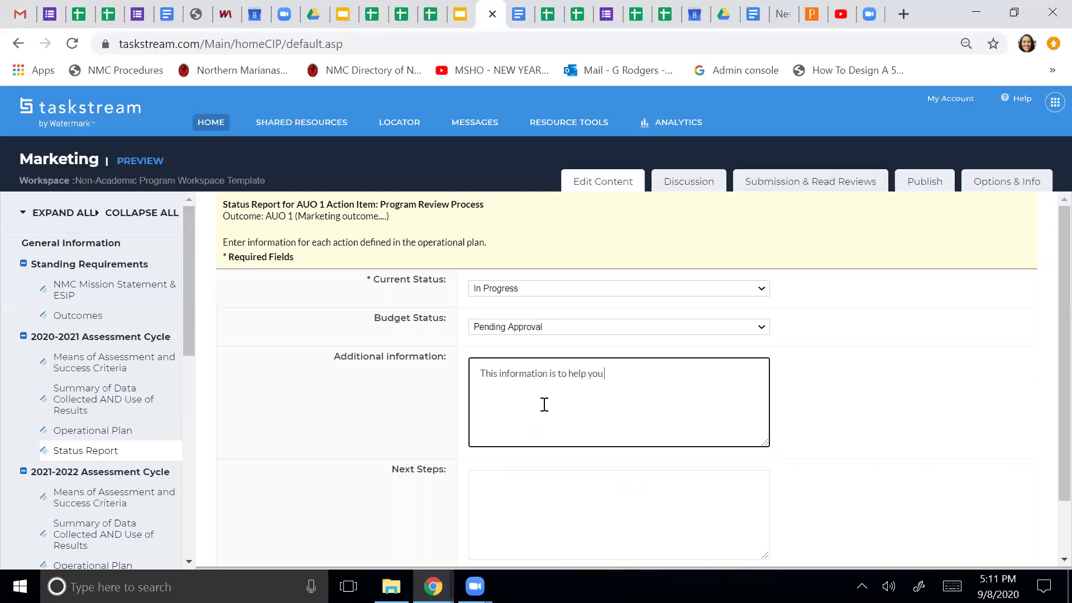
{"action": "type", "text": "and other parties know the status"}
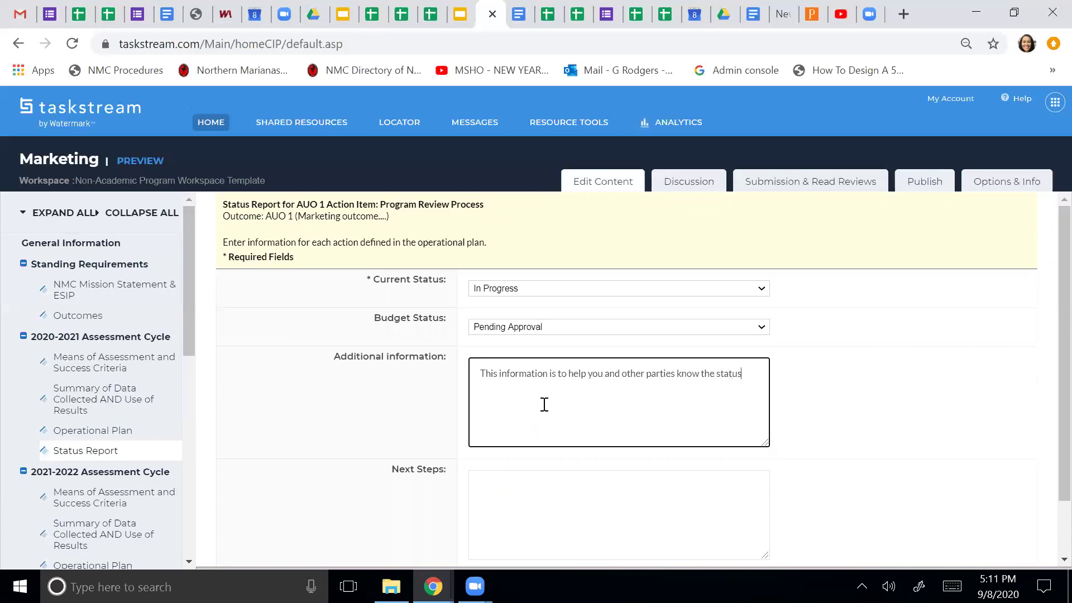
{"action": "type", "text": " of the action plan."}
Enter "Next steps to implementation..." as the next steps and submit the action's status.
{"action": "scroll", "coordinate": [544, 405], "scroll_direction": "down", "scroll_amount": 1}
{"action": "right_click", "coordinate": [483, 444]}
{"action": "left_click", "coordinate": [481, 437]}
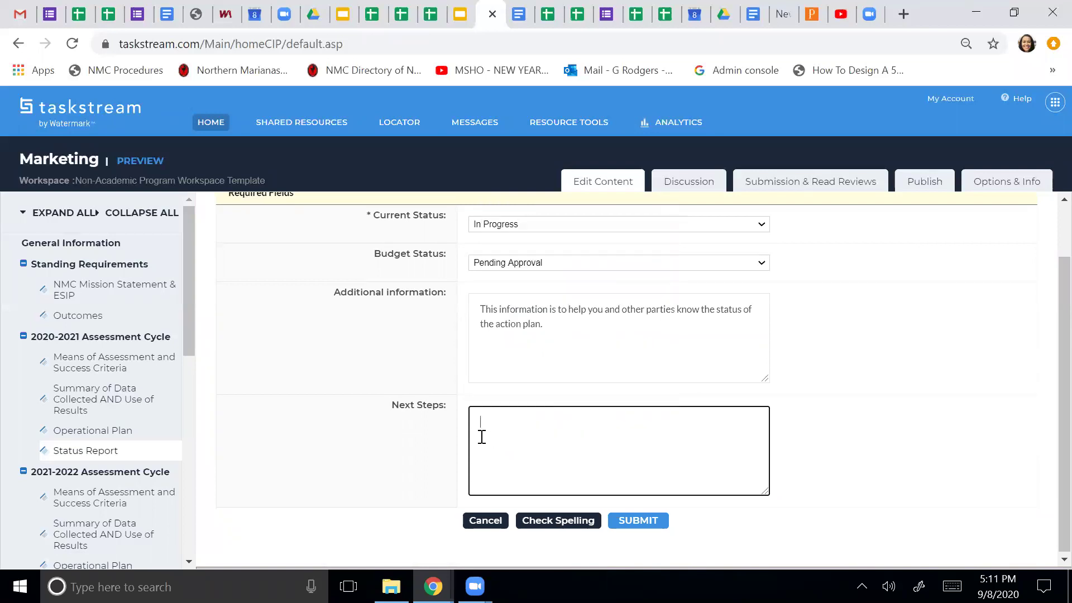
{"action": "type", "text": "Next steps to implementation..."}
{"action": "left_click", "coordinate": [637, 524]}
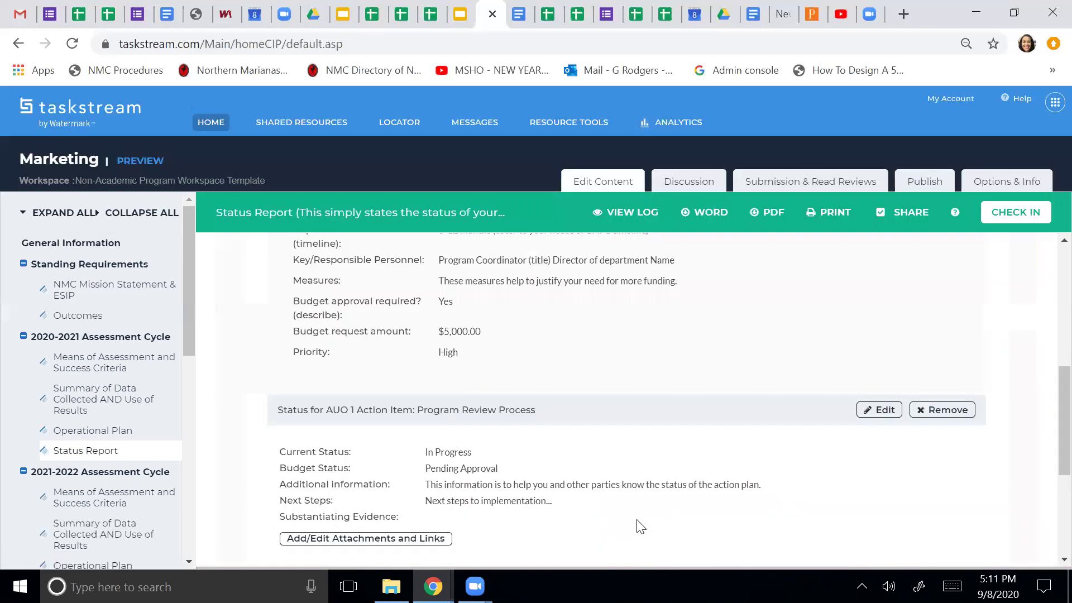
Review the submitted action status, check in the 2020-2021 Status Report and return to its work area.
{"action": "scroll", "coordinate": [642, 328], "scroll_direction": "up", "scroll_amount": 3}
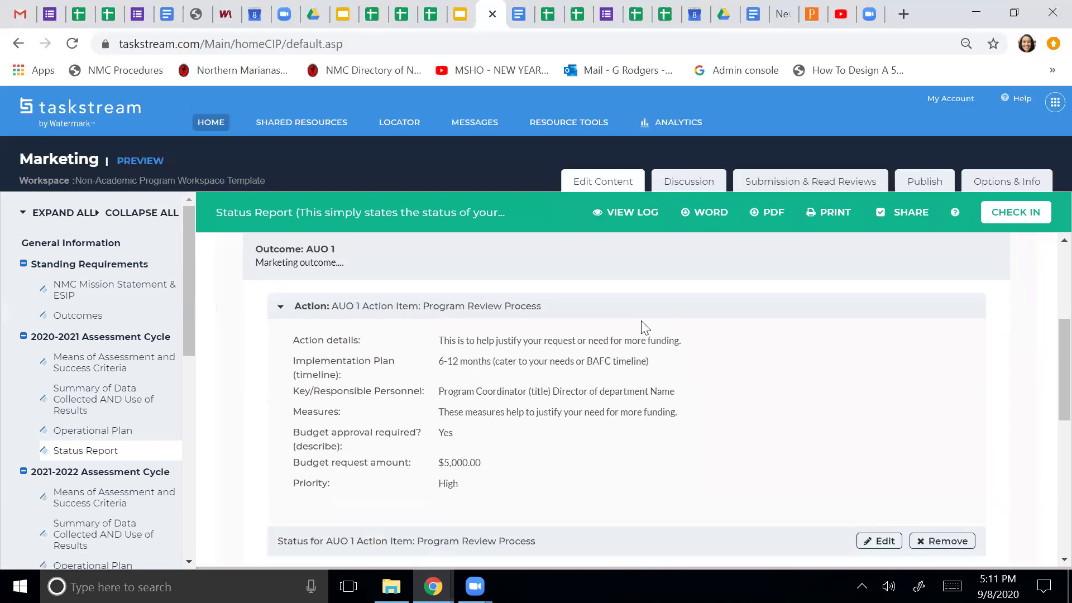
{"action": "scroll", "coordinate": [458, 372], "scroll_direction": "down", "scroll_amount": 3}
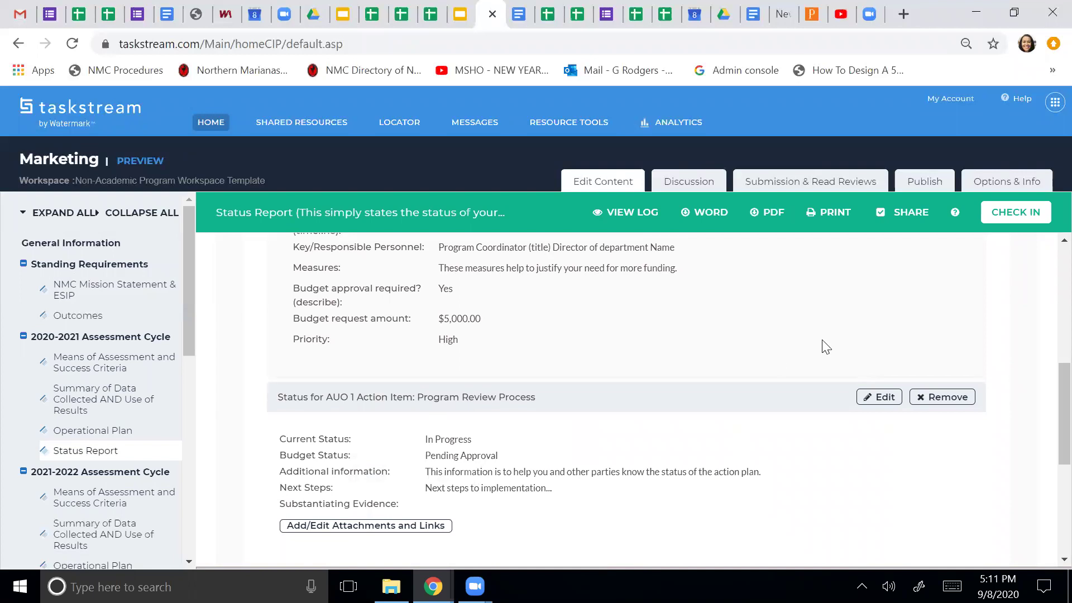
{"action": "left_click", "coordinate": [1018, 221]}
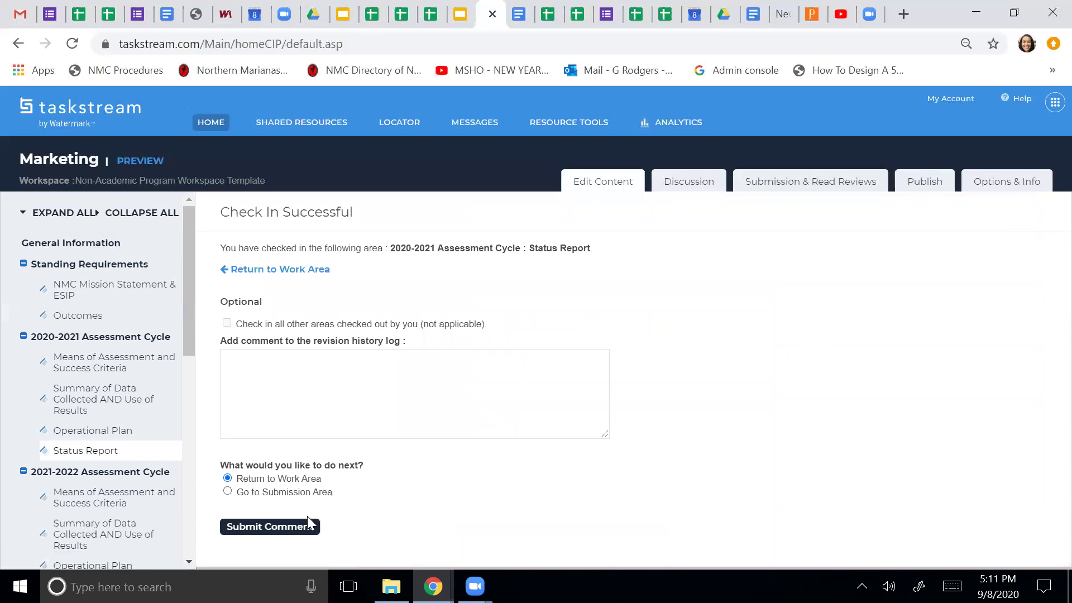
{"action": "left_click", "coordinate": [251, 273]}
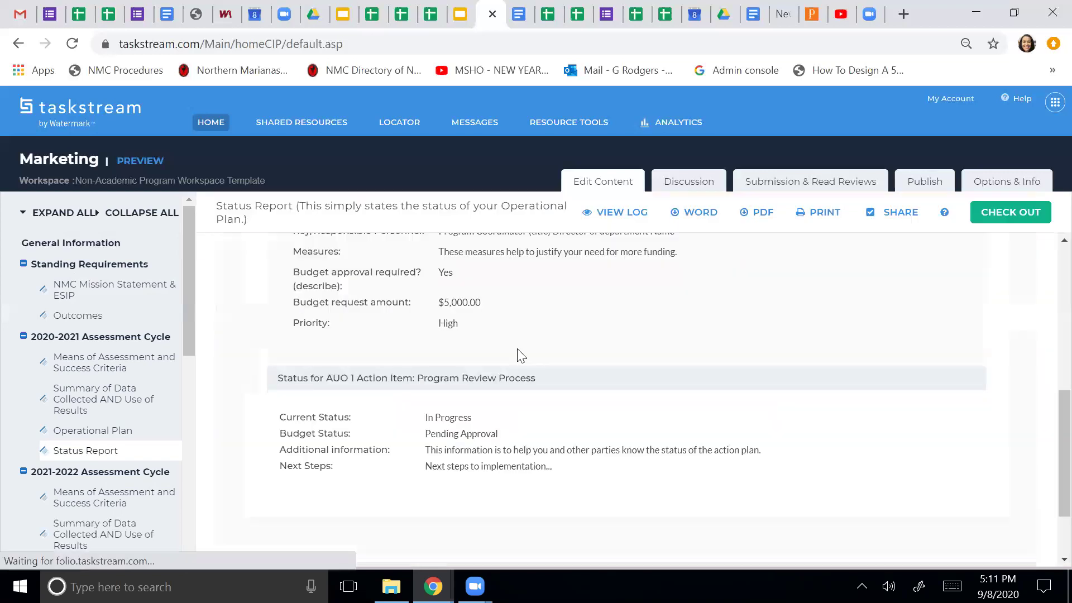